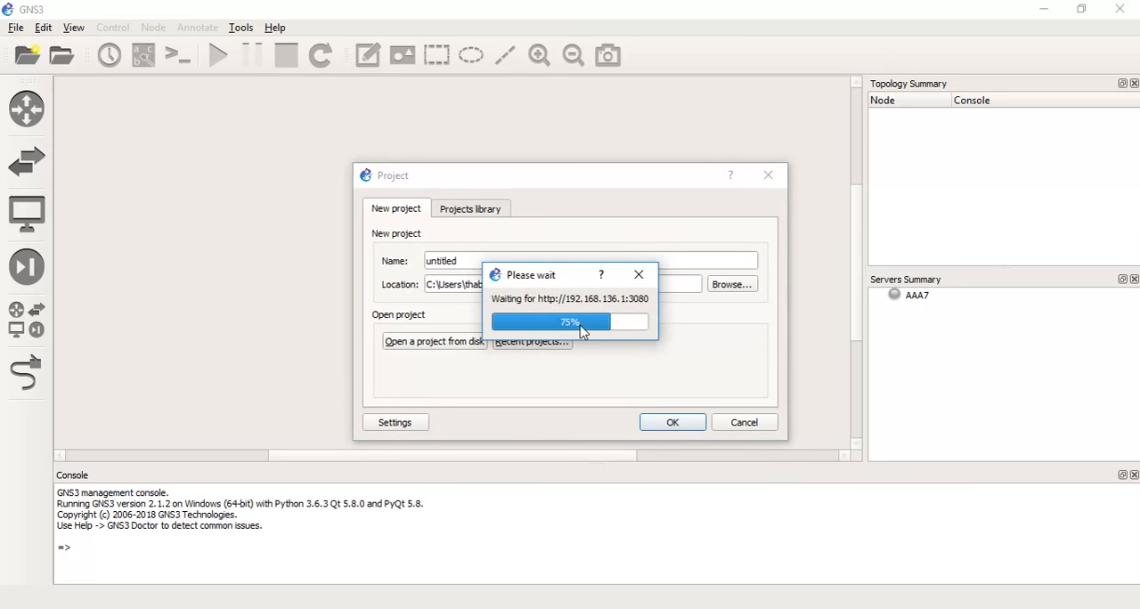
# Create a new project named pro in the default location.
pyautogui.moveTo(502, 262); pyautogui.dragTo(401, 263)
pyautogui.write('pro')
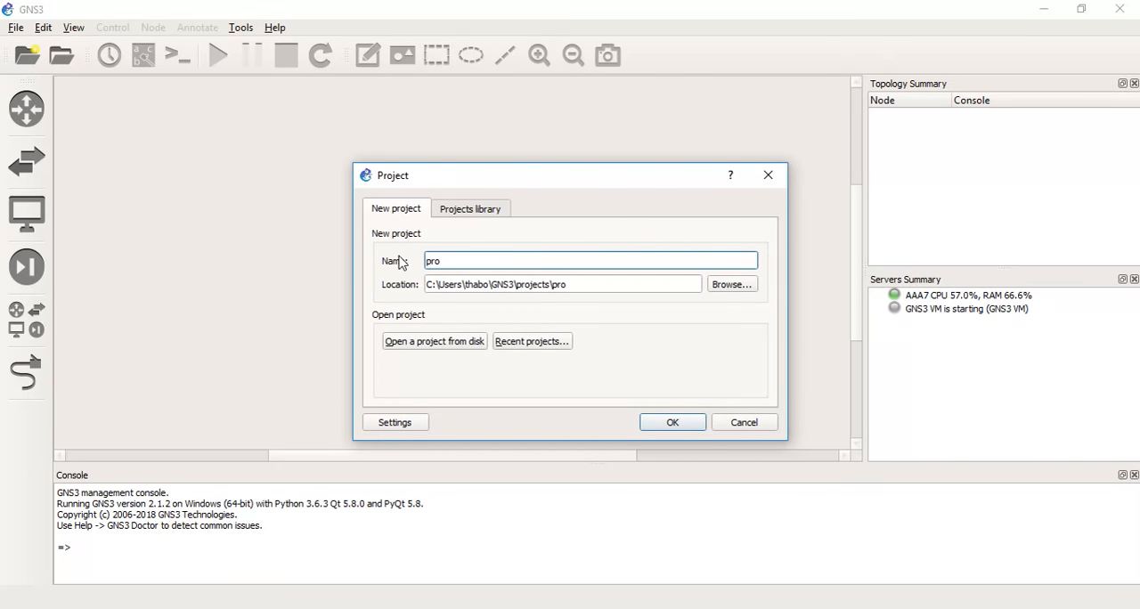
pyautogui.press('Return')
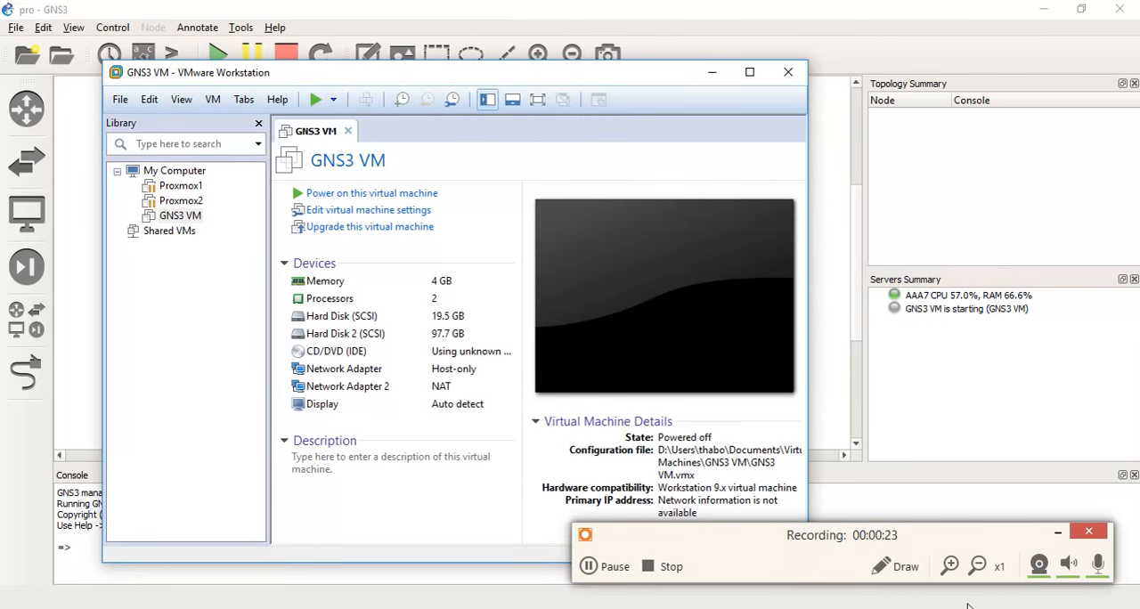
# Check the start-up status of the GNS3 VM in the servers summary.
pyautogui.click(981, 565)
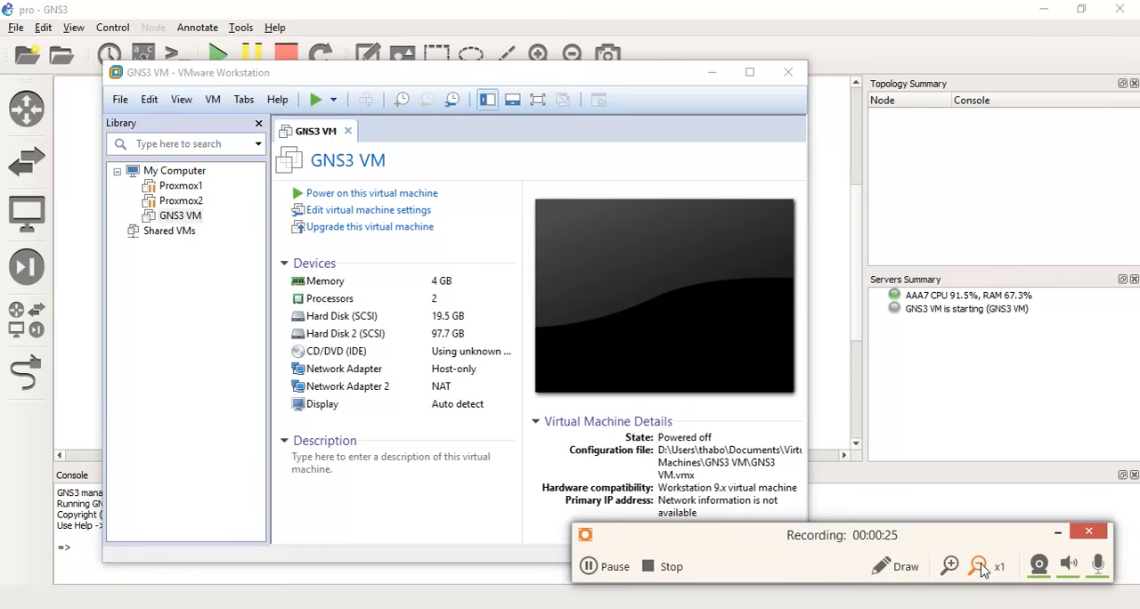
pyautogui.click(955, 566)
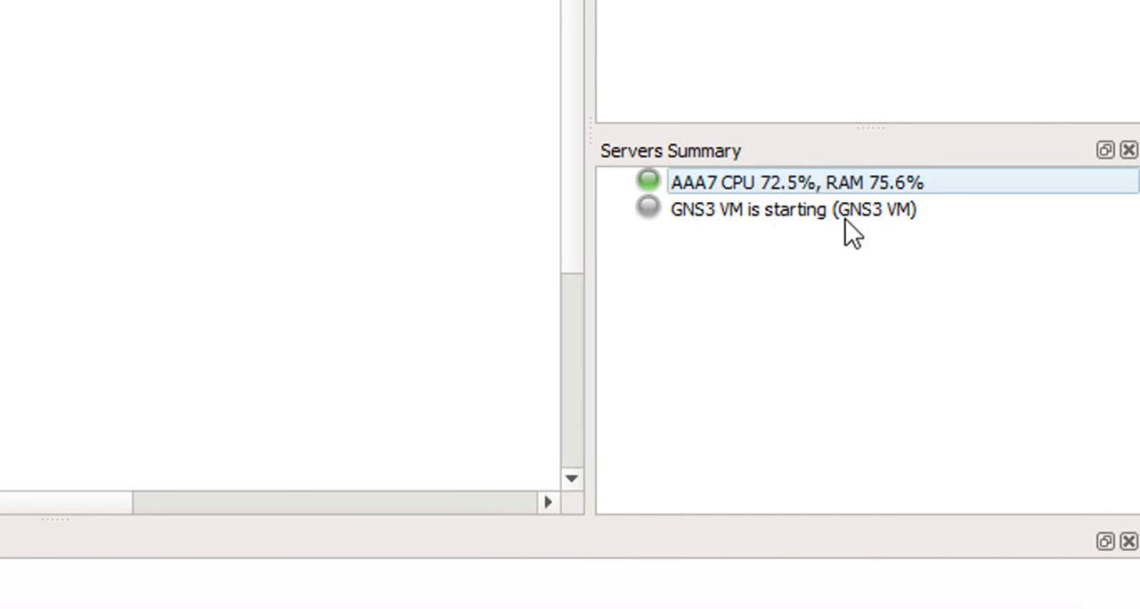
pyautogui.click(828, 214)
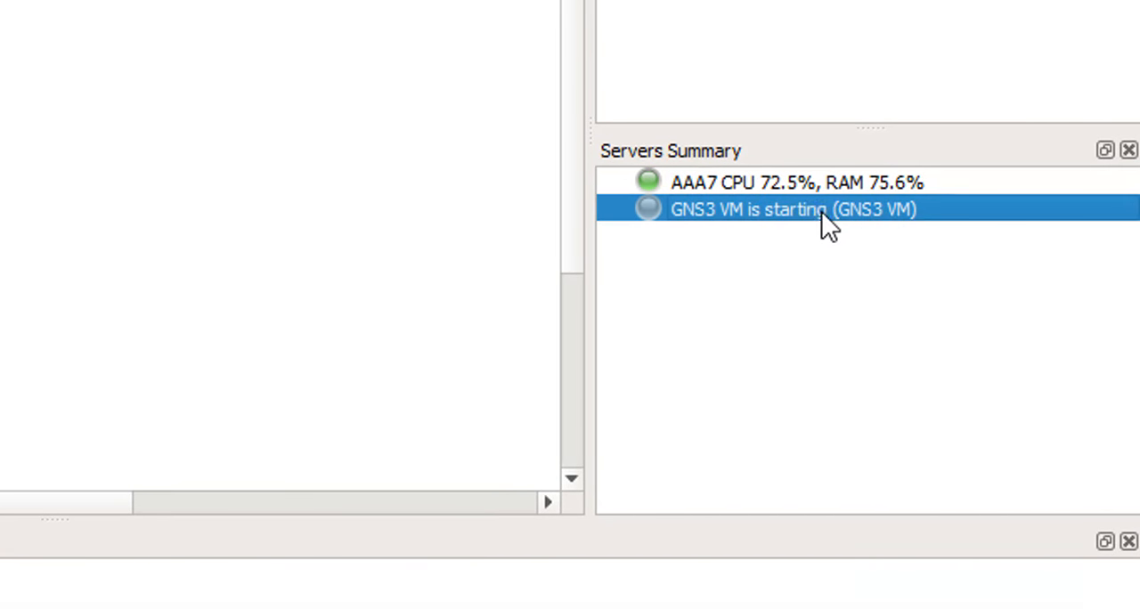
pyautogui.click(805, 233)
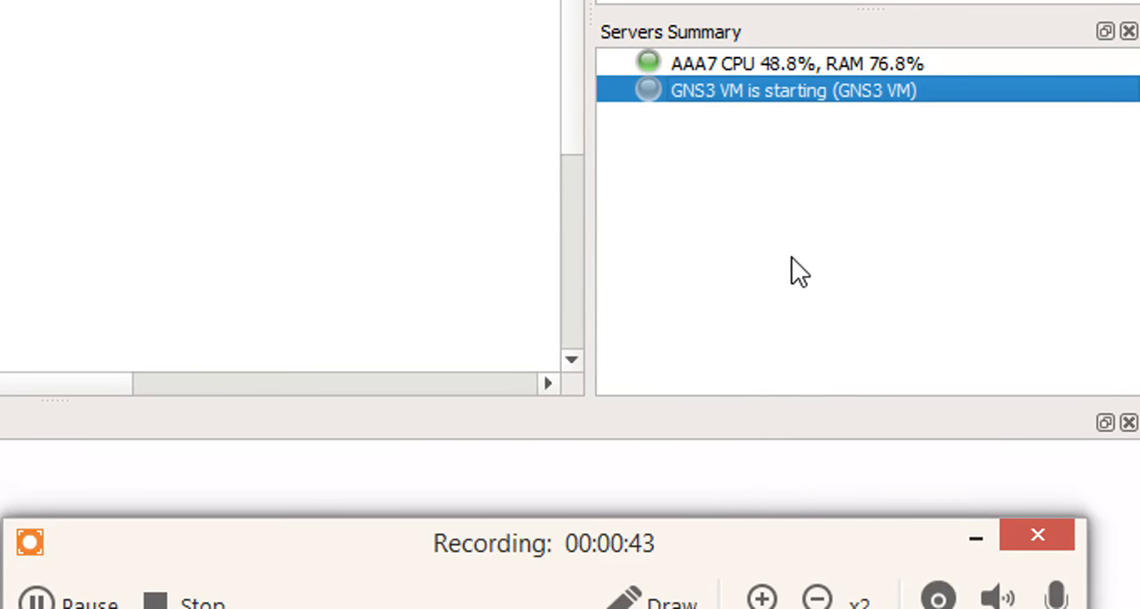
pyautogui.click(795, 279)
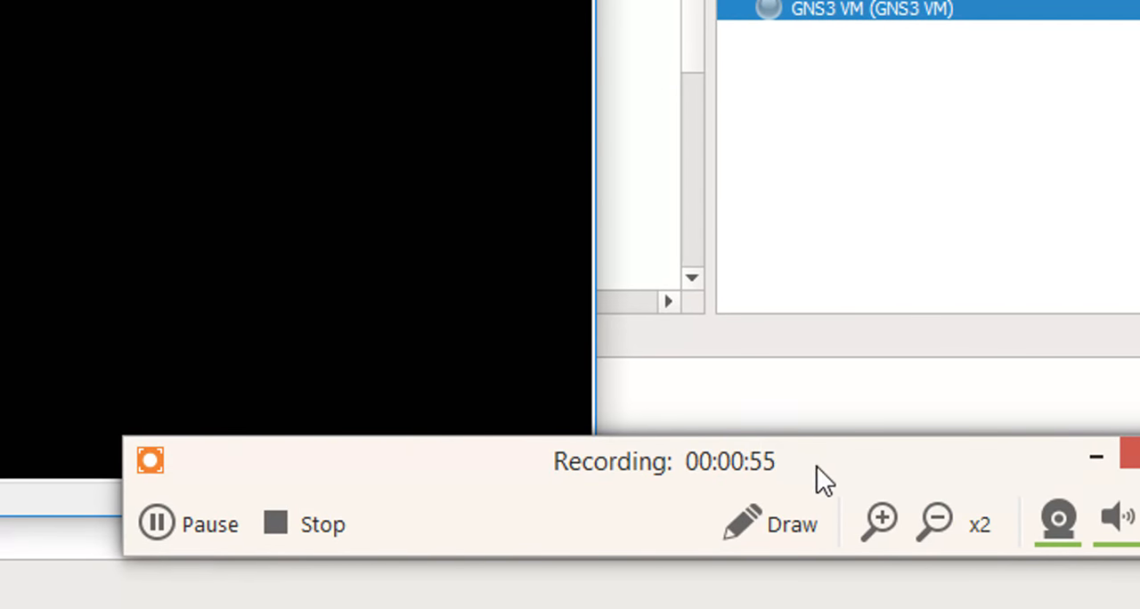
pyautogui.click(933, 521)
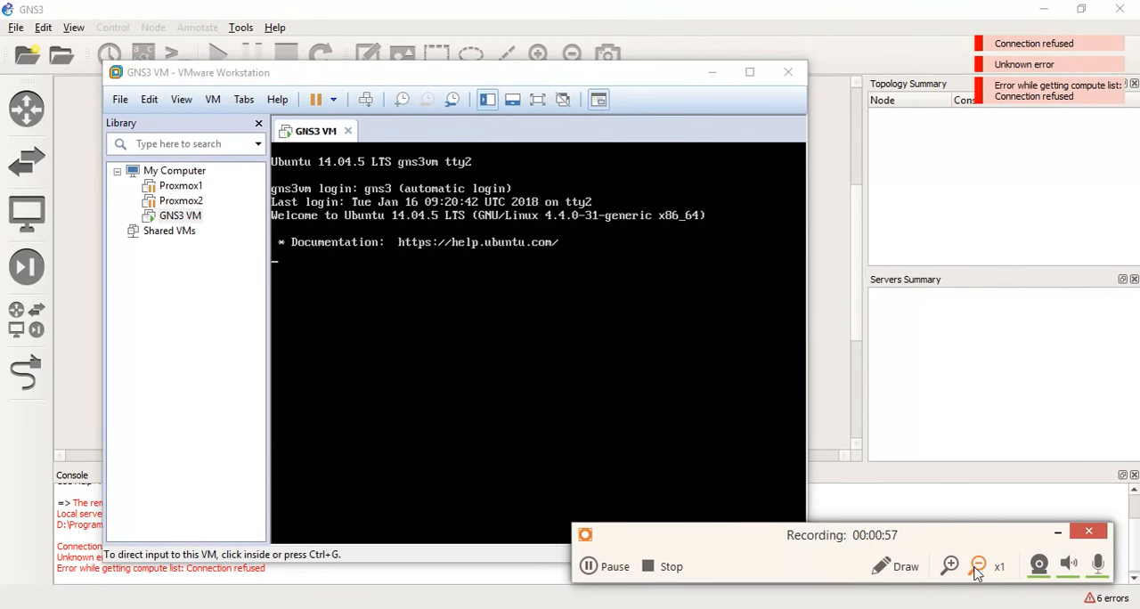
pyautogui.click(1057, 532)
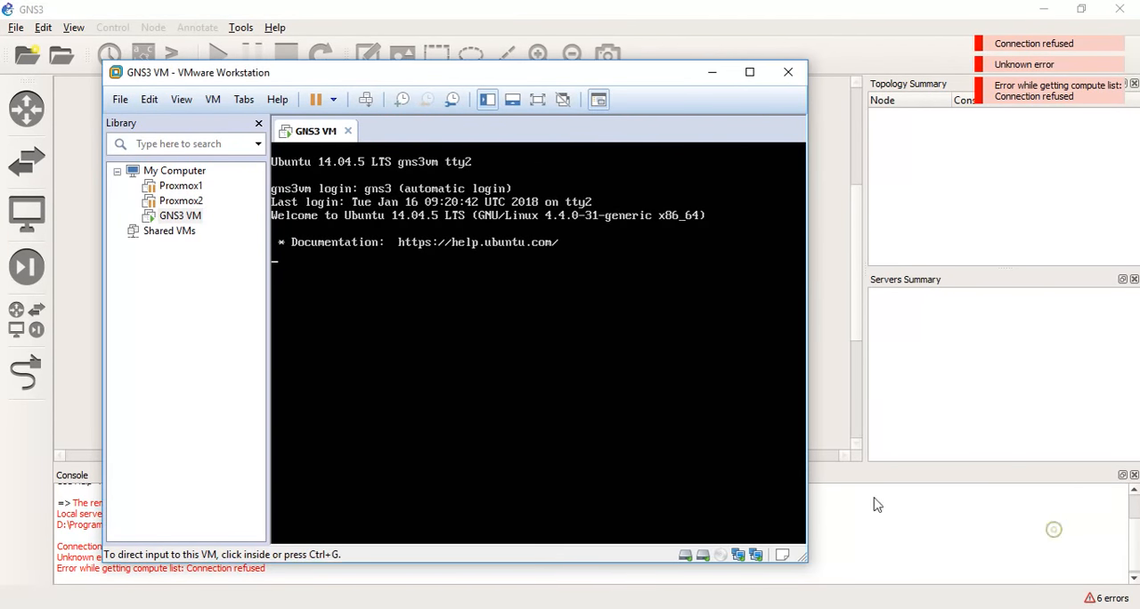
# Minimize the VMware Workstation window and dismiss the server connection error dialogs in GNS3.
pyautogui.moveTo(369, 75); pyautogui.dragTo(443, 389)
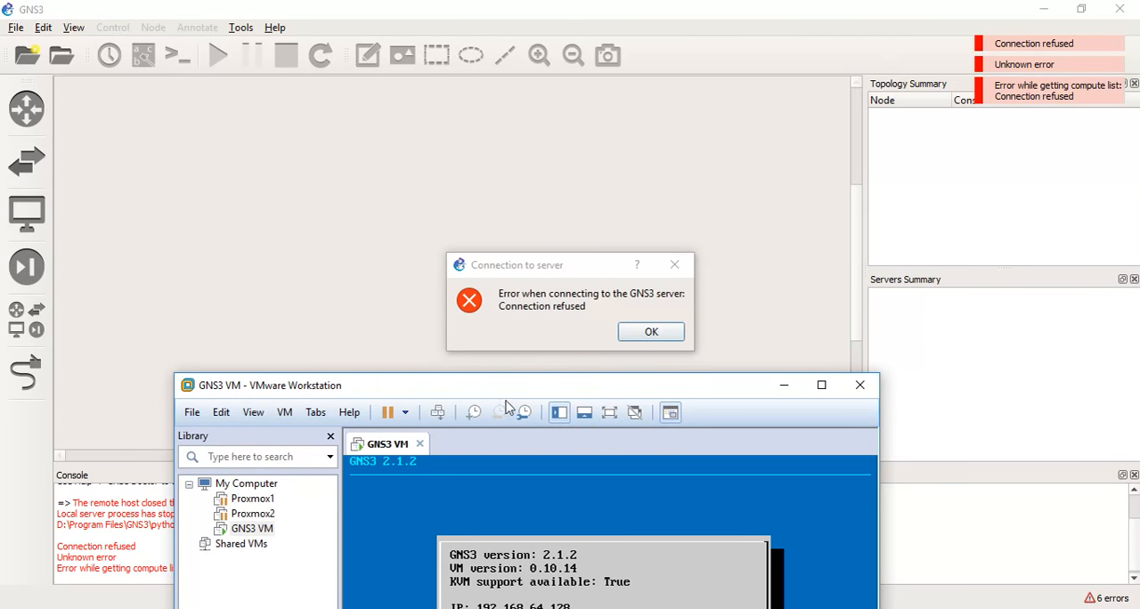
pyautogui.click(784, 385)
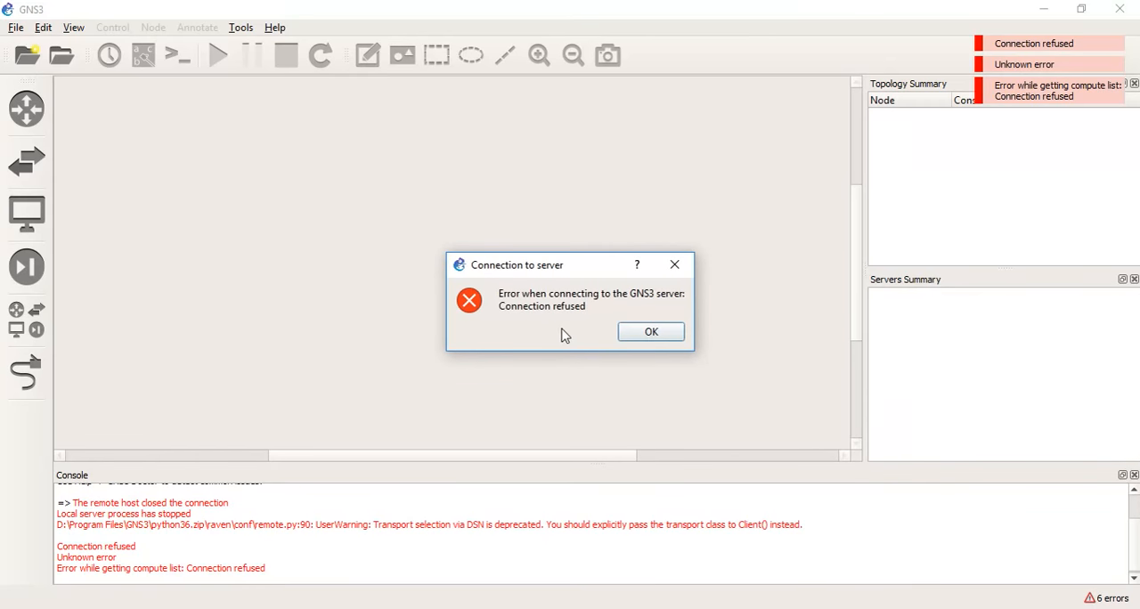
pyautogui.click(648, 335)
pyautogui.click(655, 335)
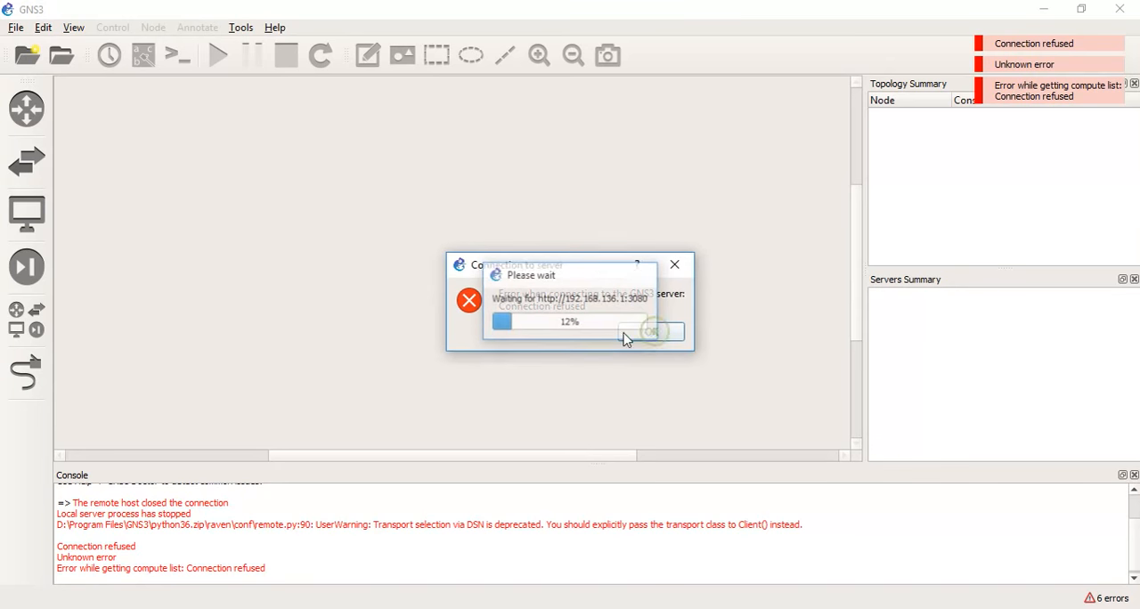
pyautogui.click(647, 333)
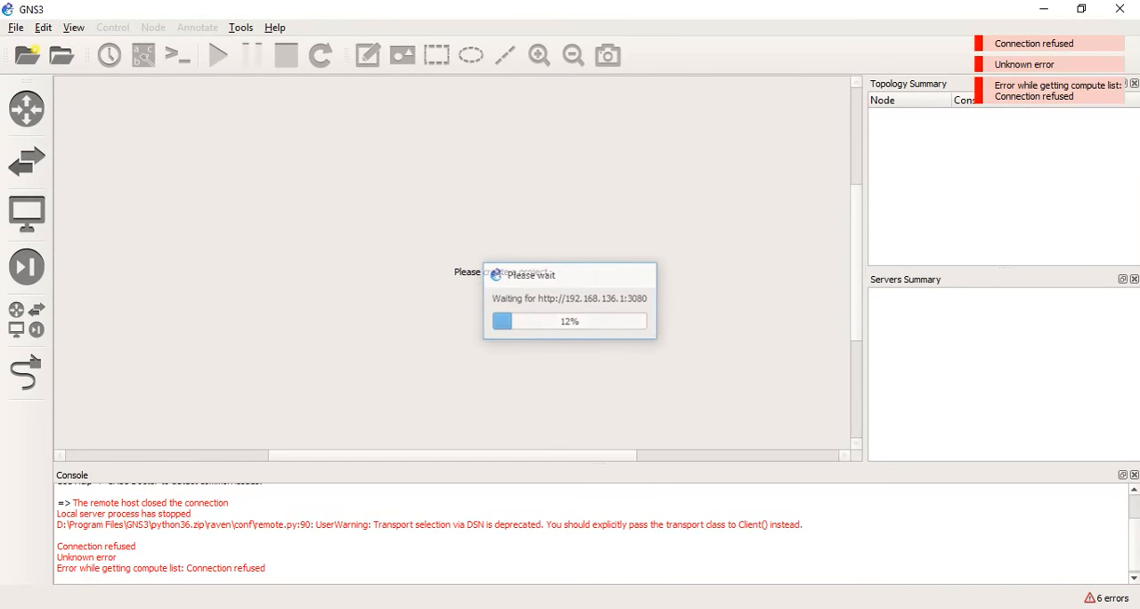
# Switch to VMware Workstation, release input from the VM and open the Virtual Network Editor.
pyautogui.hotkey('alt', 'Tab')
pyautogui.moveTo(608, 392); pyautogui.dragTo(533, 77)
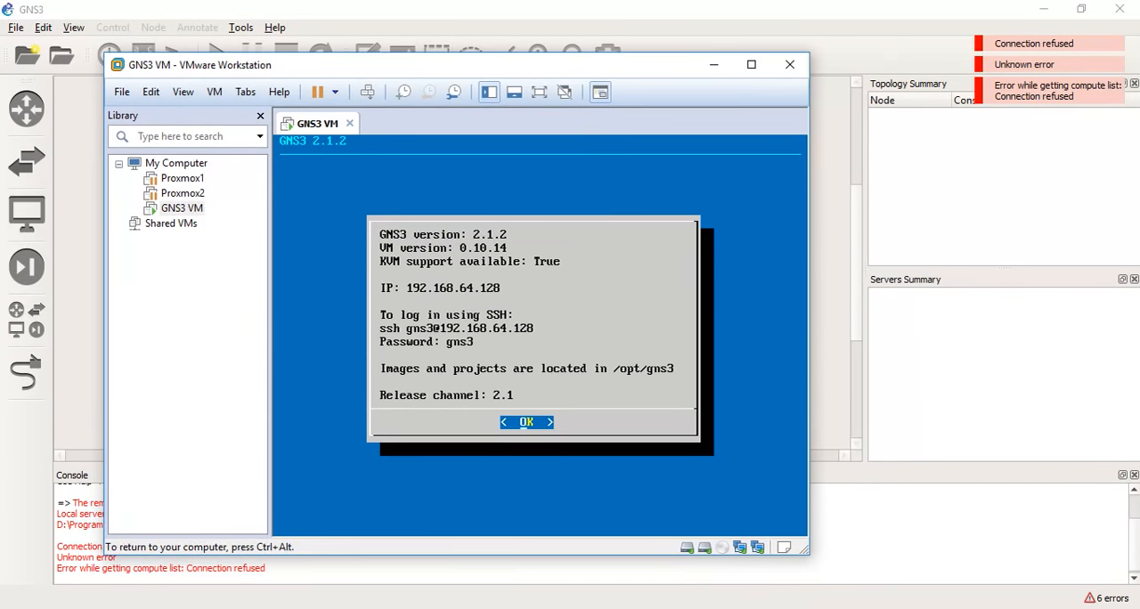
pyautogui.hotkey('ctrl', 'alt')
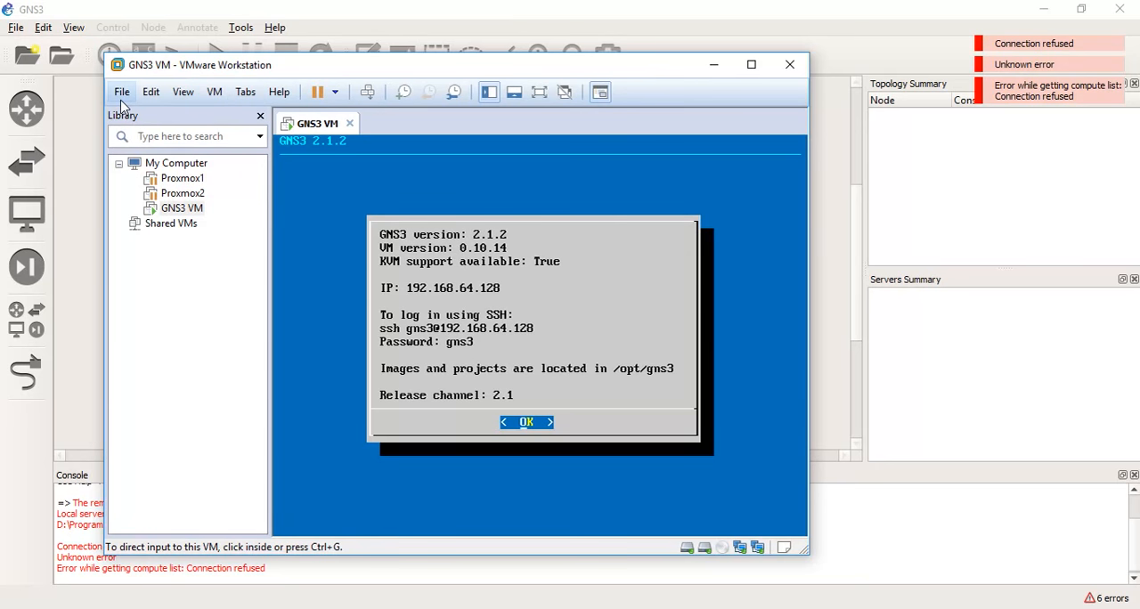
pyautogui.click(152, 93)
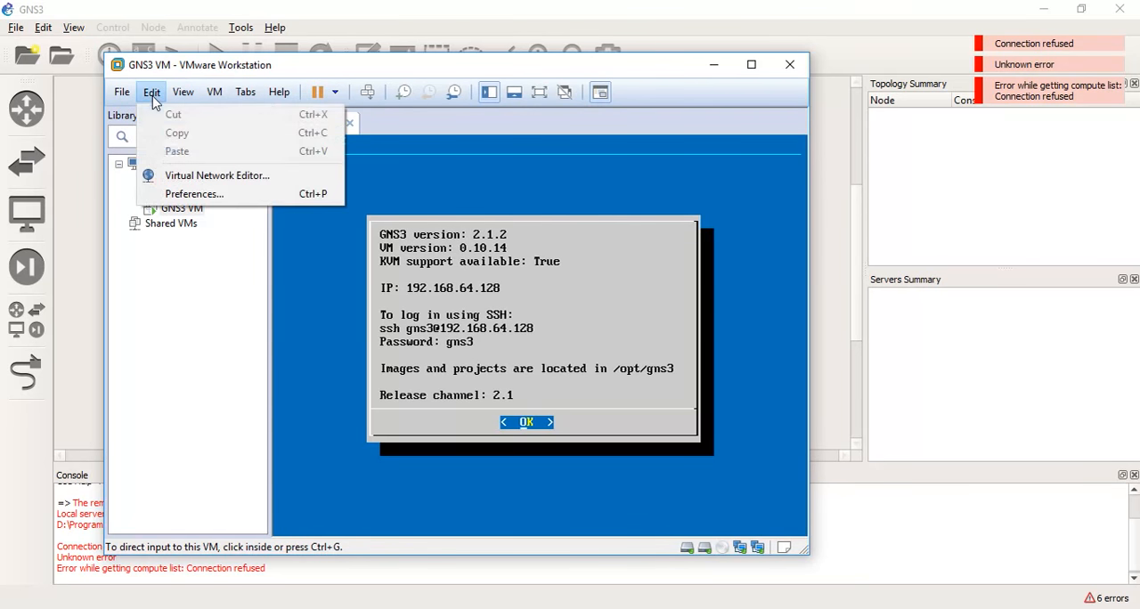
pyautogui.click(189, 178)
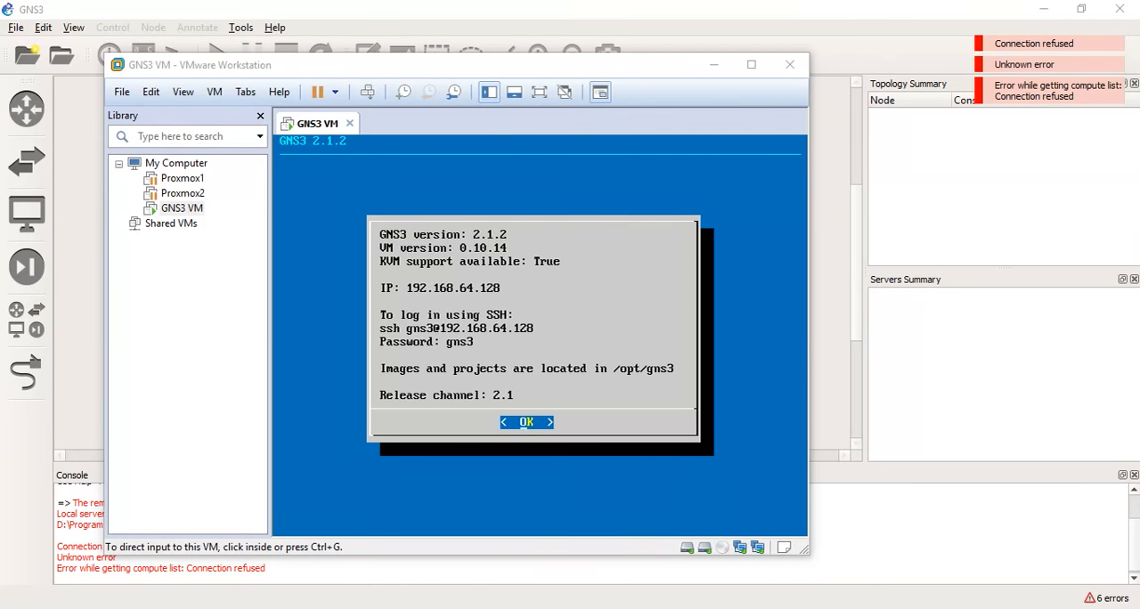
pyautogui.moveTo(745, 88); pyautogui.dragTo(566, 34)
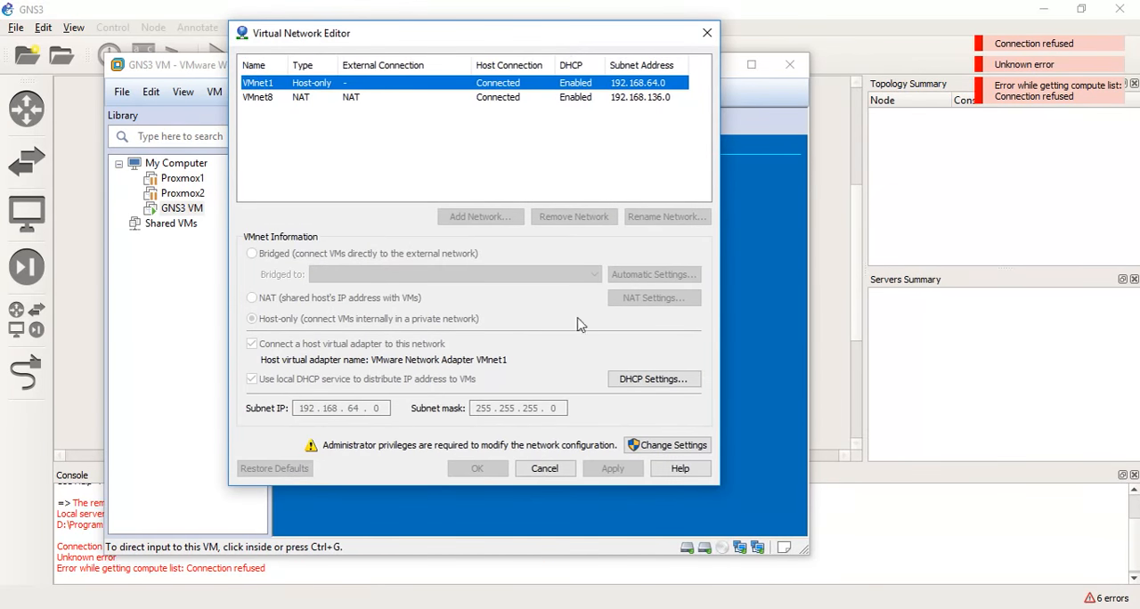
# Unlock the Virtual Network Editor with administrator privileges and review the VMnet8 and VMnet1 networks.
pyautogui.click(668, 445)
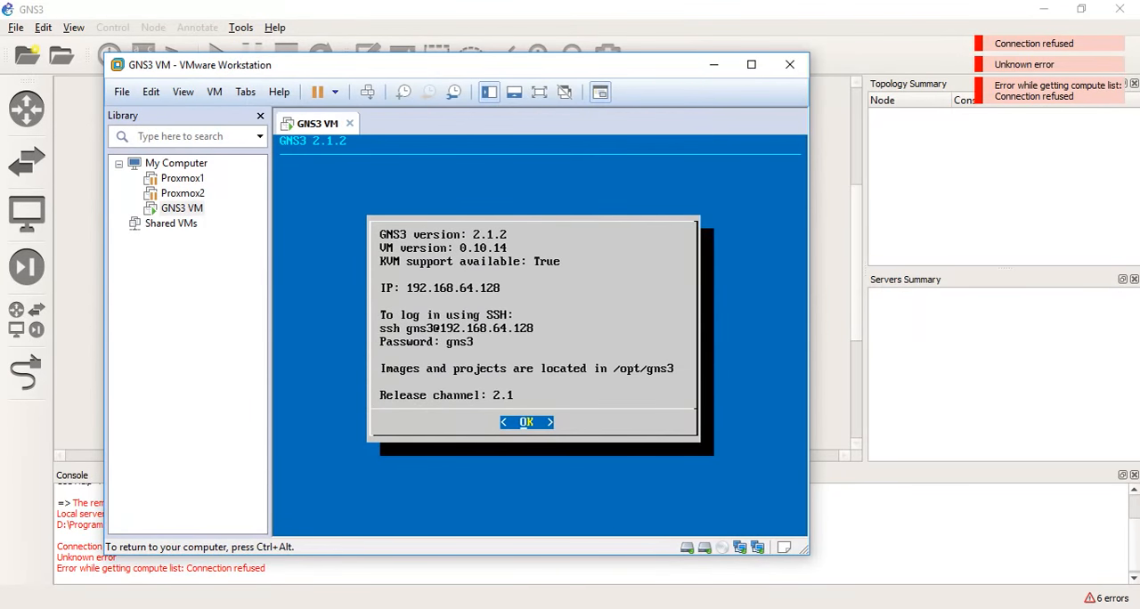
pyautogui.hotkey('ctrl', 'alt')
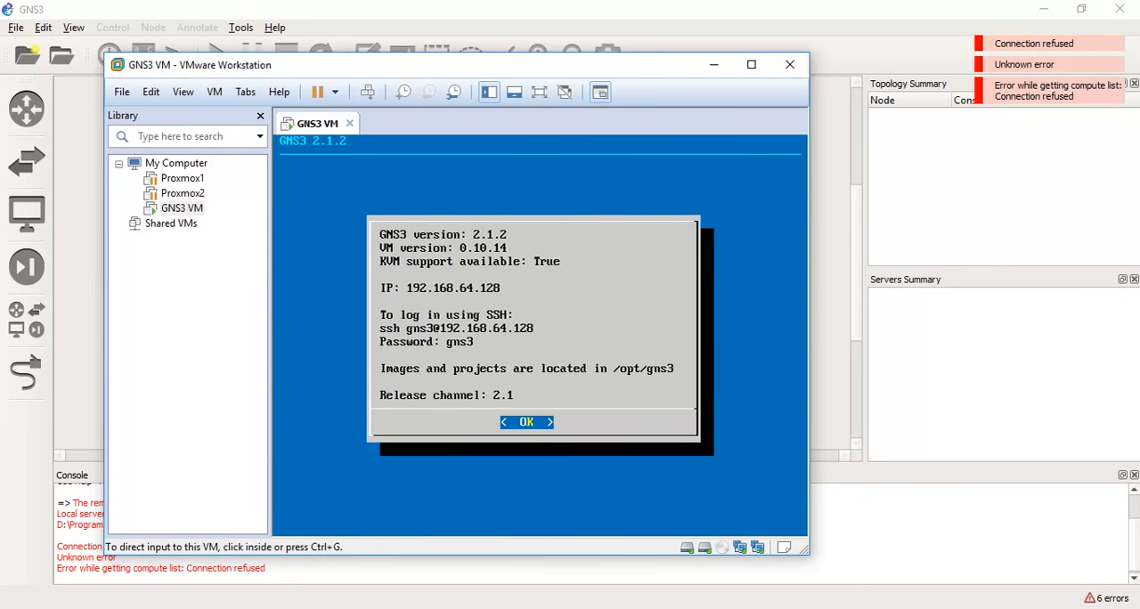
pyautogui.moveTo(1139, 233); pyautogui.dragTo(528, 80)
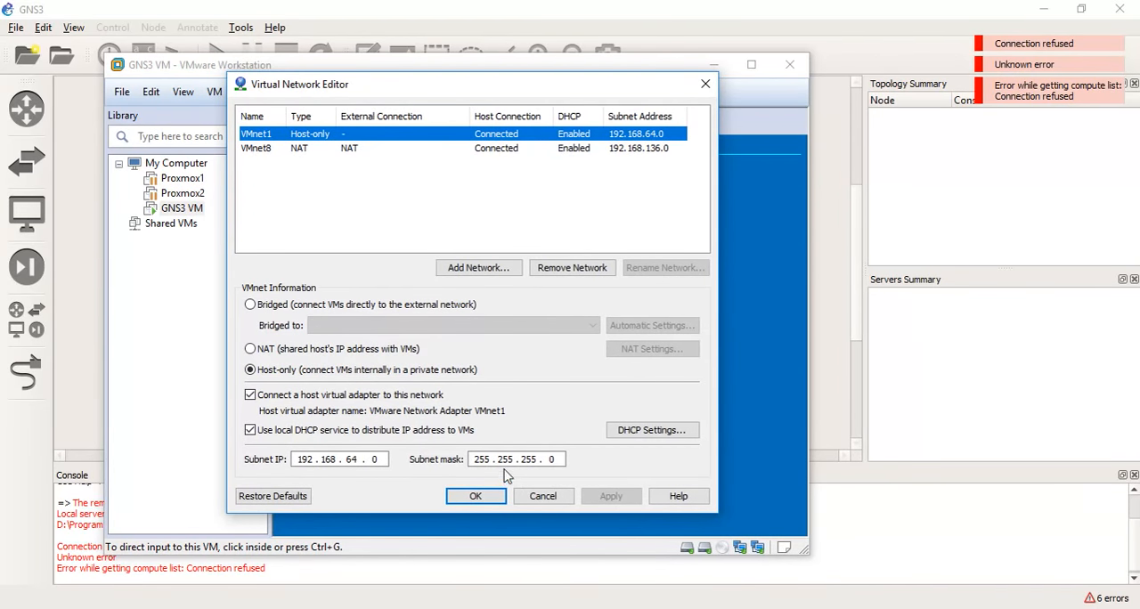
pyautogui.click(367, 149)
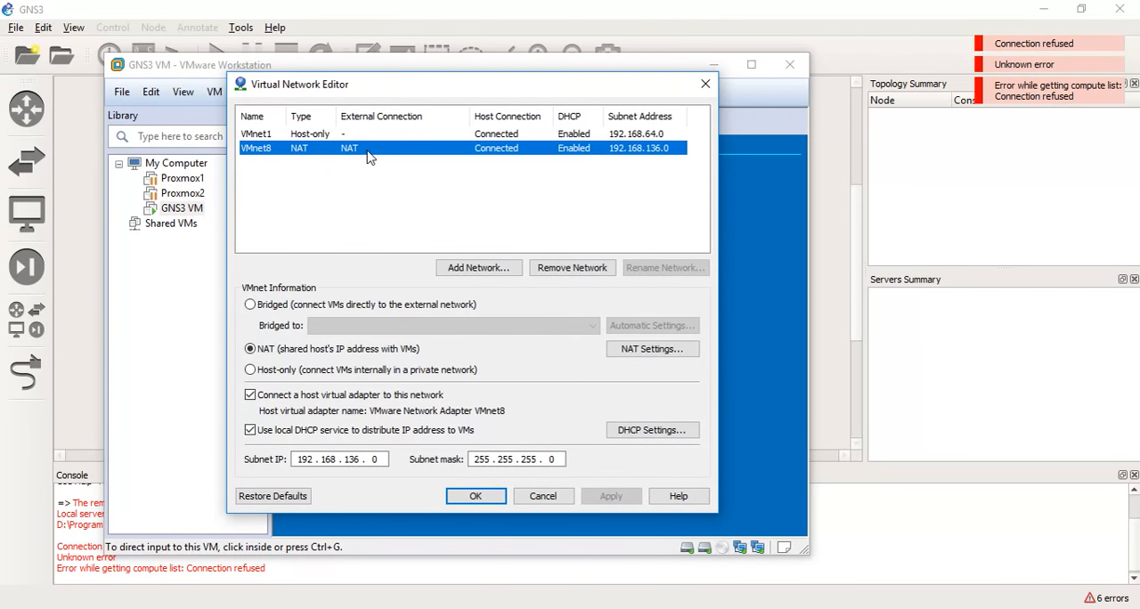
pyautogui.click(314, 138)
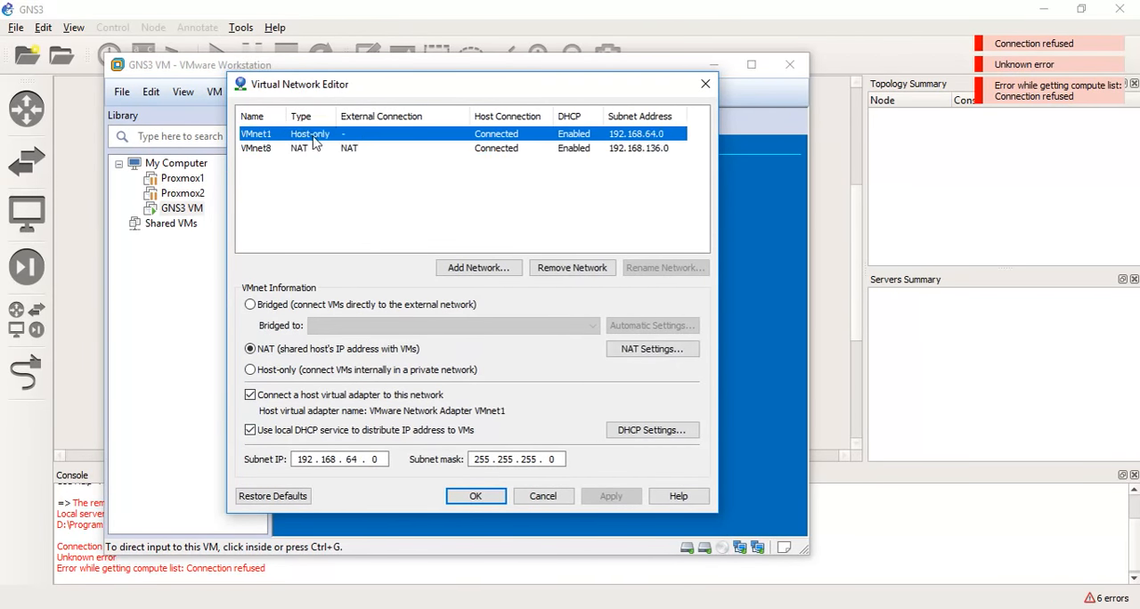
# Add the virtual network VMnet0 and apply the new network configuration.
pyautogui.click(512, 269)
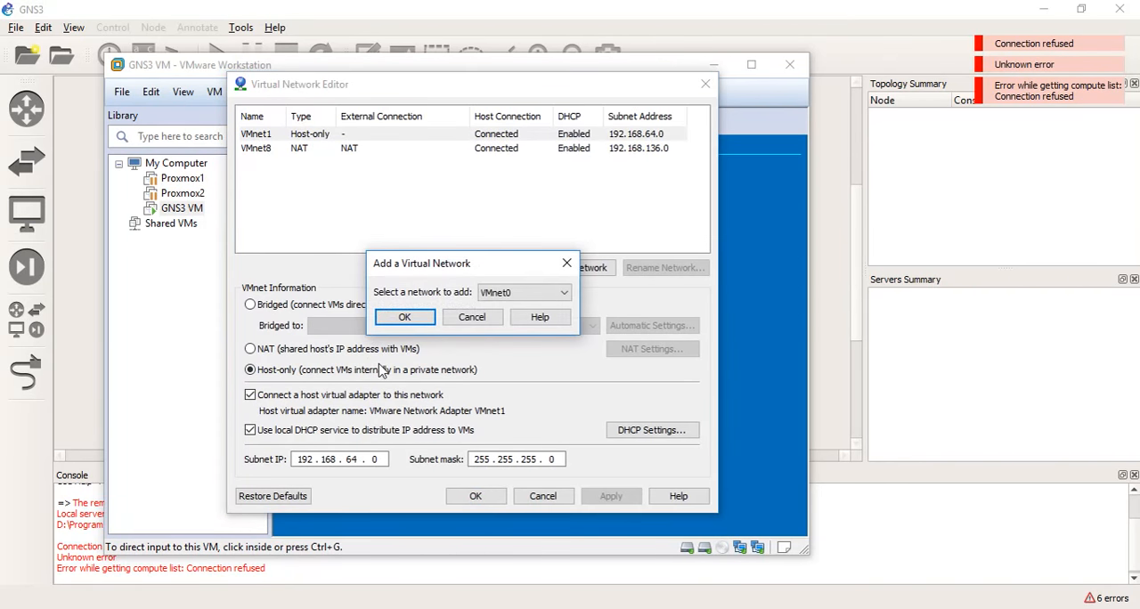
pyautogui.click(568, 295)
pyautogui.click(570, 297)
pyautogui.click(405, 318)
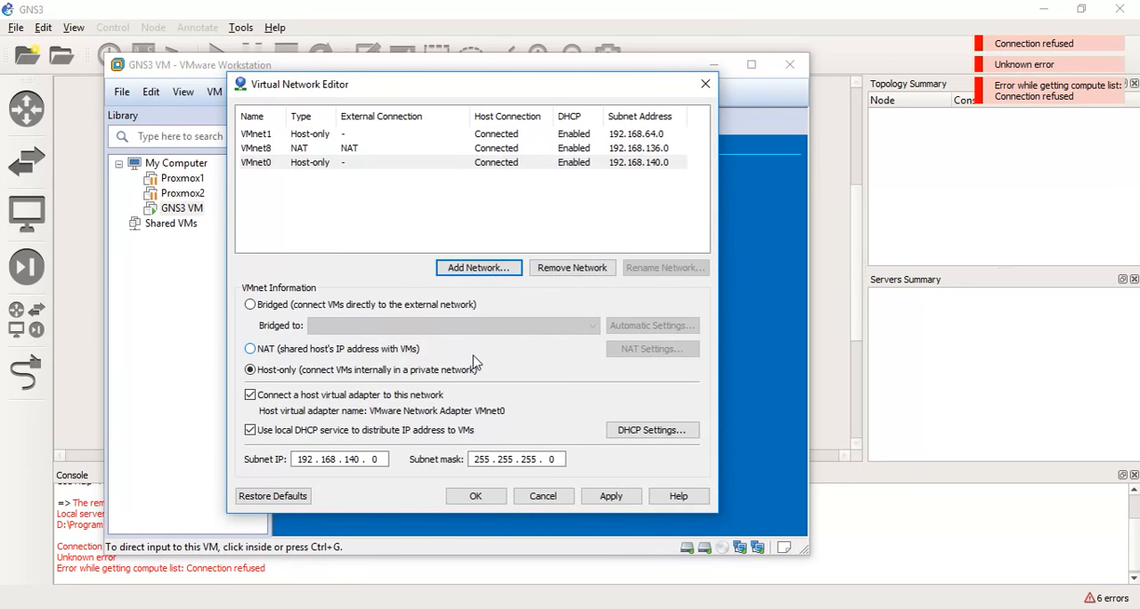
pyautogui.click(310, 167)
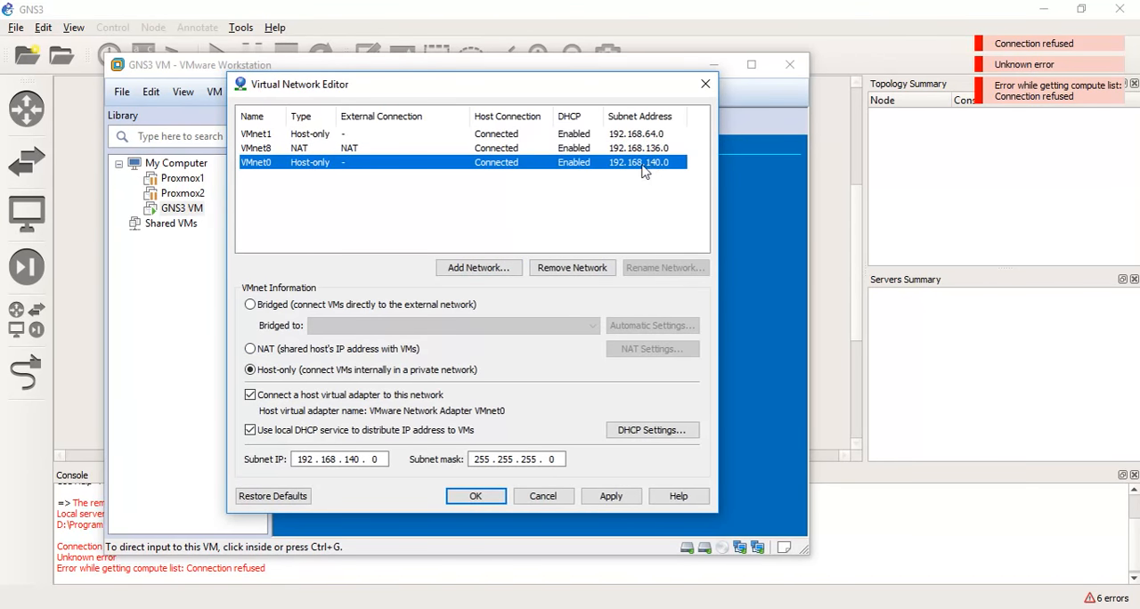
pyautogui.click(621, 505)
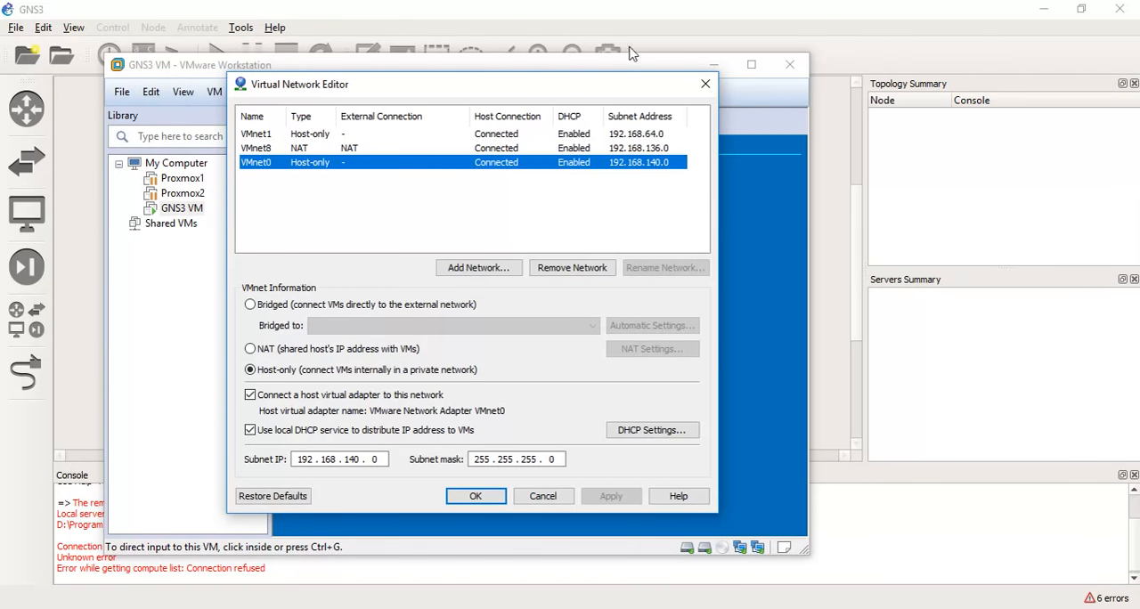
# Switch to GNS3 and start the Setup Wizard with the modern IOS, ASA and non-Cisco appliances server type.
pyautogui.click(641, 20)
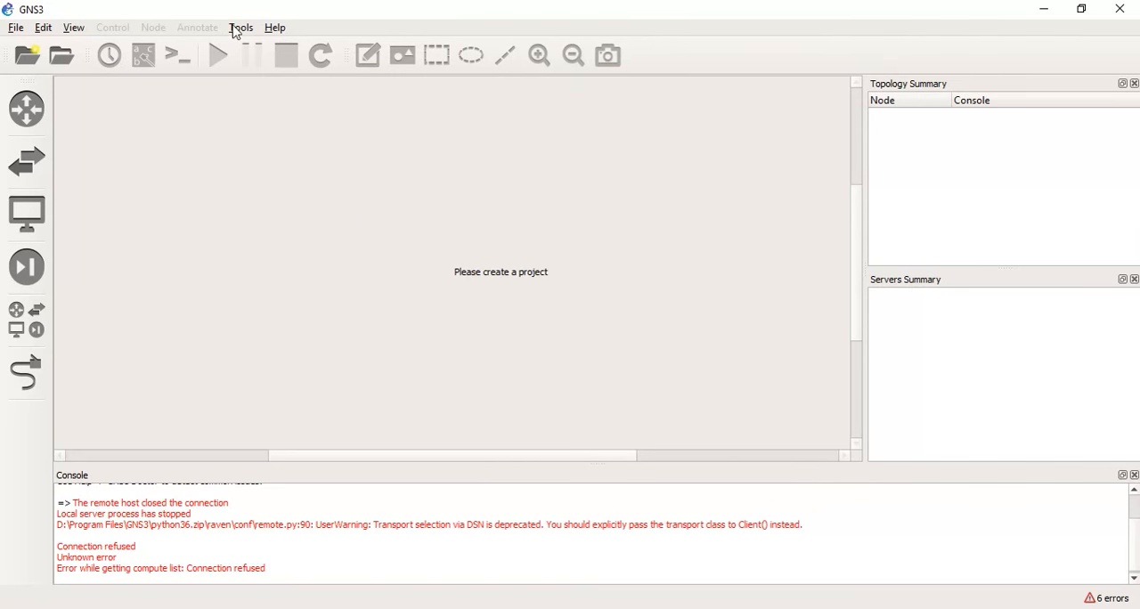
pyautogui.click(240, 28)
pyautogui.moveTo(276, 28)
pyautogui.click(303, 82)
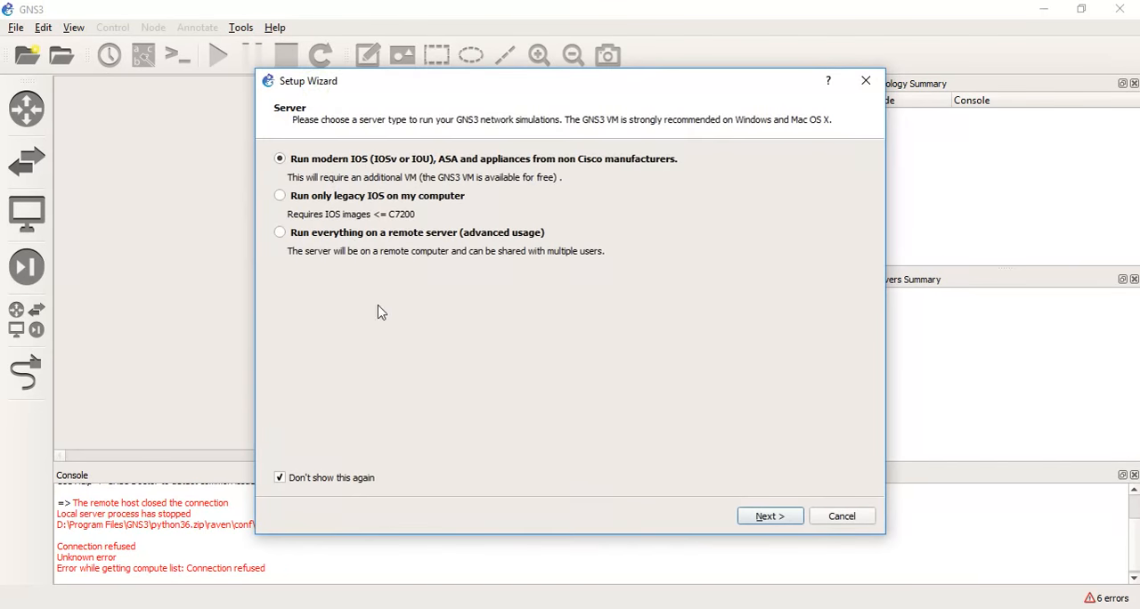
pyautogui.click(781, 520)
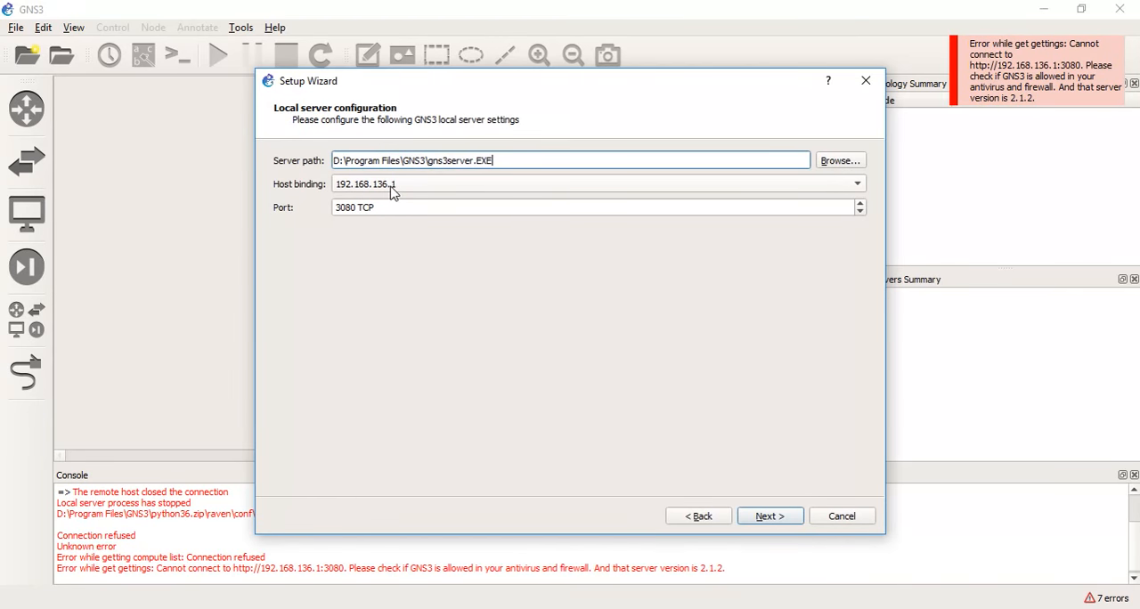
# Examine the available host binding addresses in the local server configuration.
pyautogui.click(736, 338)
pyautogui.click(514, 185)
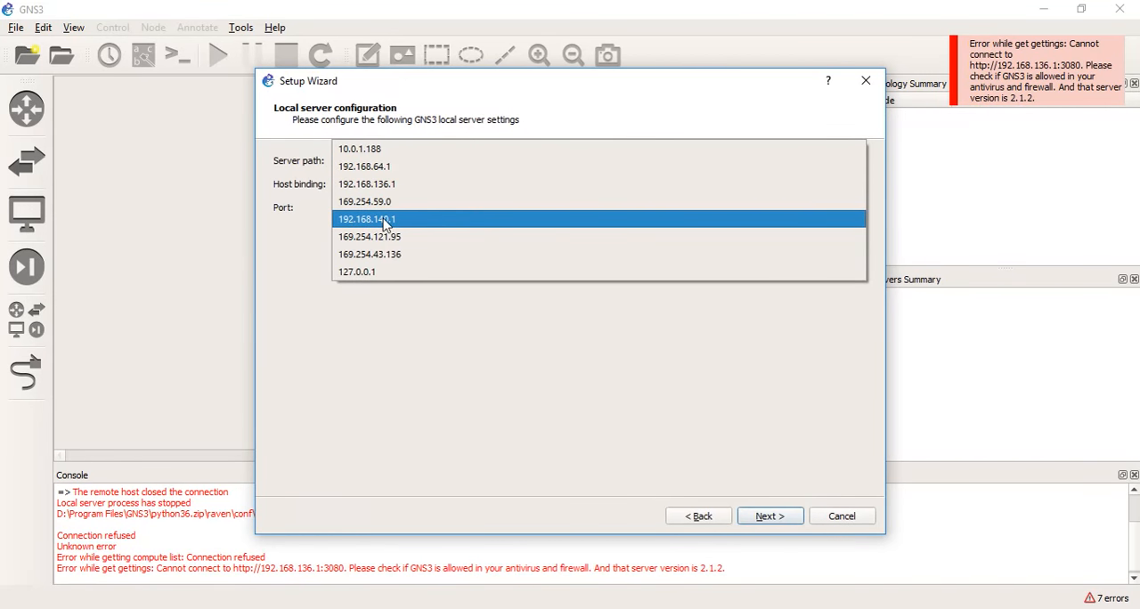
pyautogui.click(442, 380)
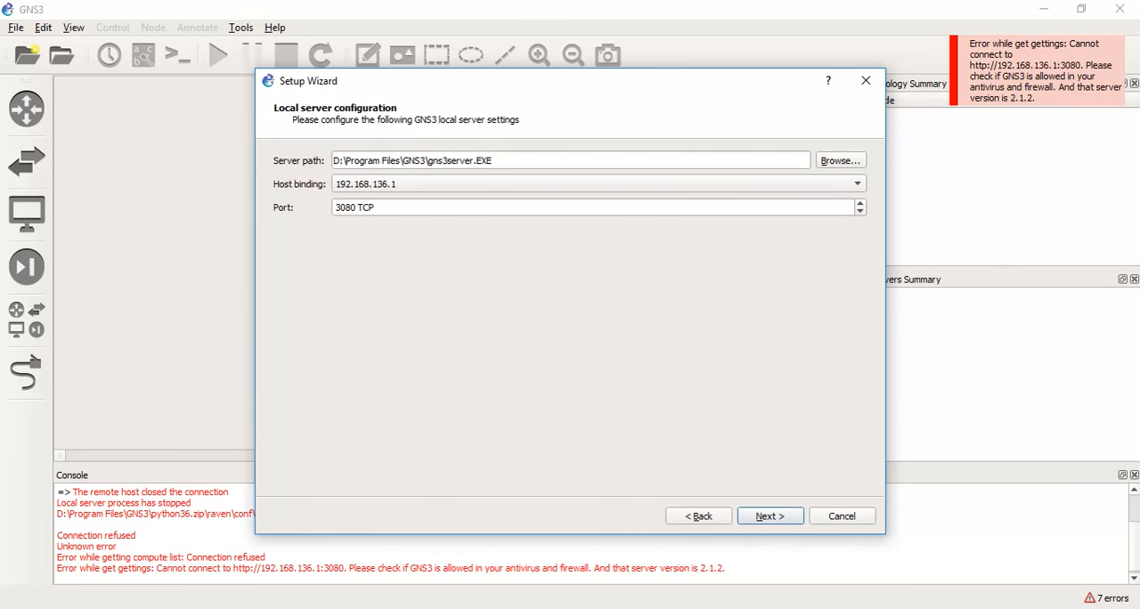
# Switch to the Virtual Network Editor, accept its configuration and return to the VMware Workstation window.
pyautogui.hotkey('alt', 'Tab')
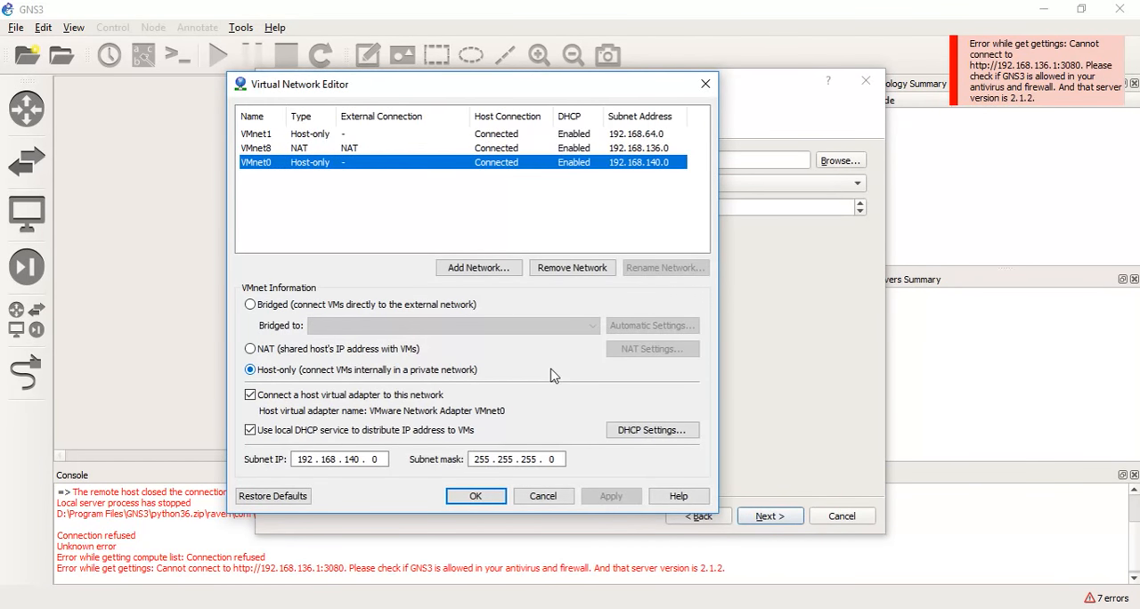
pyautogui.click(474, 499)
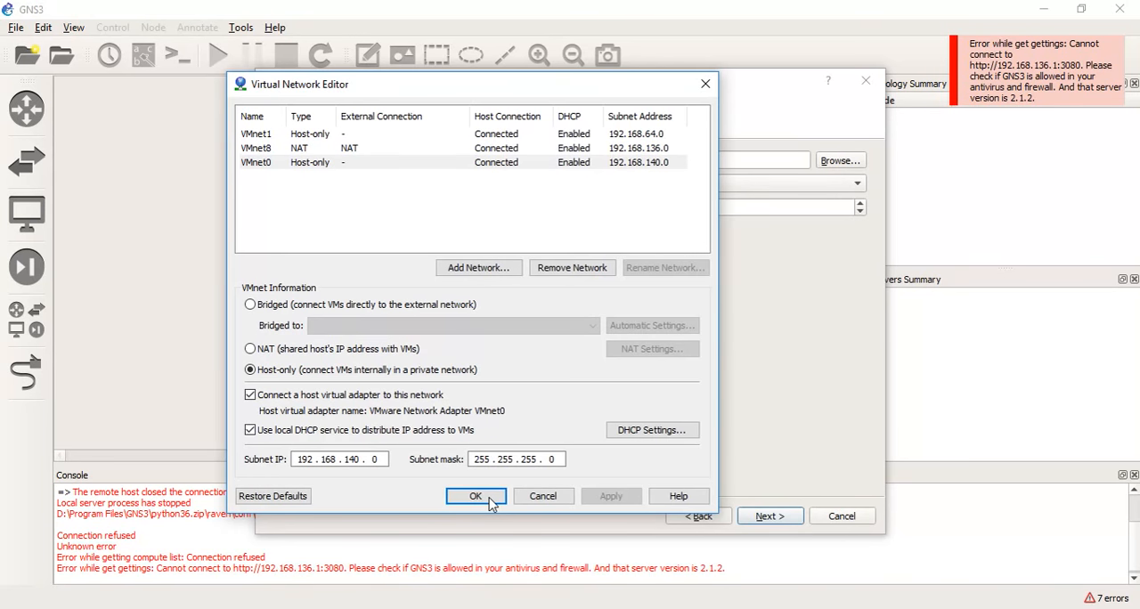
pyautogui.click(460, 497)
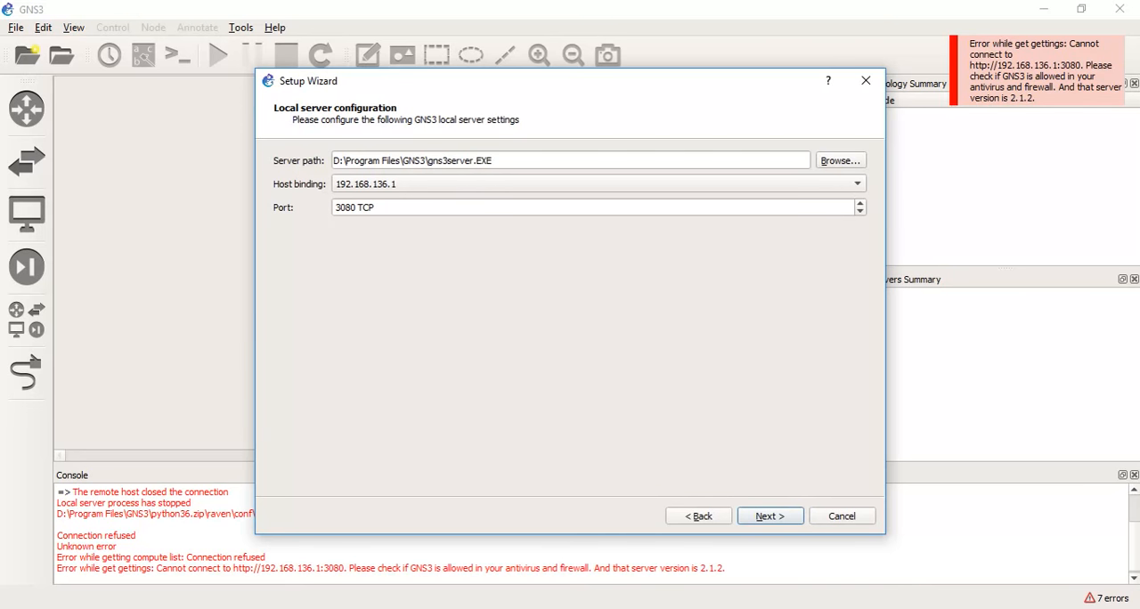
pyautogui.hotkey('alt', 'Tab')
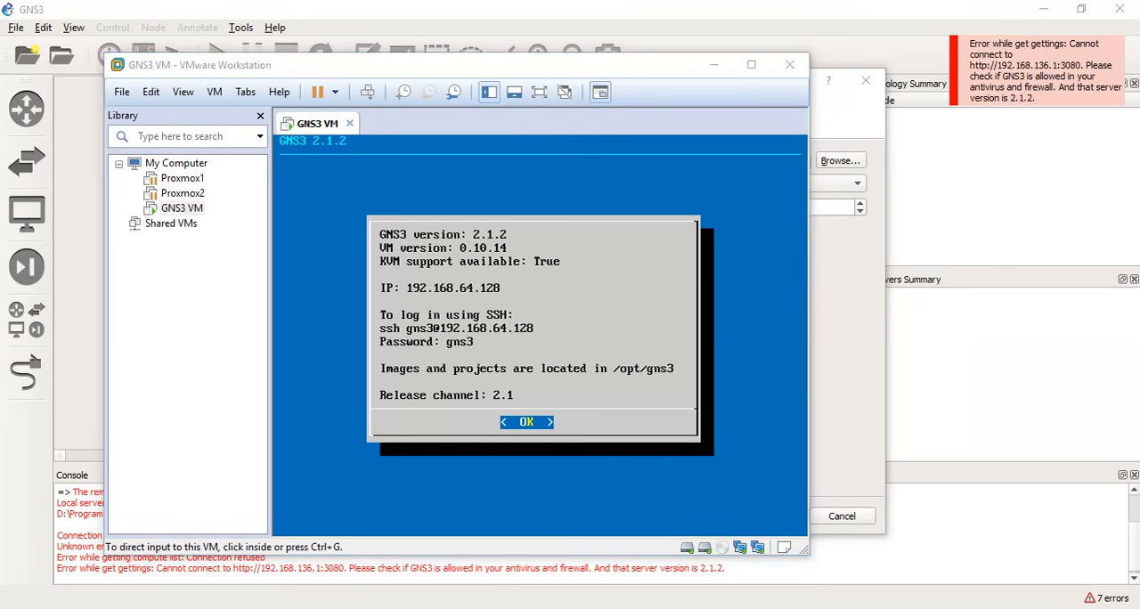
# Switch to GNS3, set the local server's host binding to 192.168.140.1 and validate it, dismissing the project error.
pyautogui.hotkey('alt', 'Tab')
pyautogui.click(491, 184)
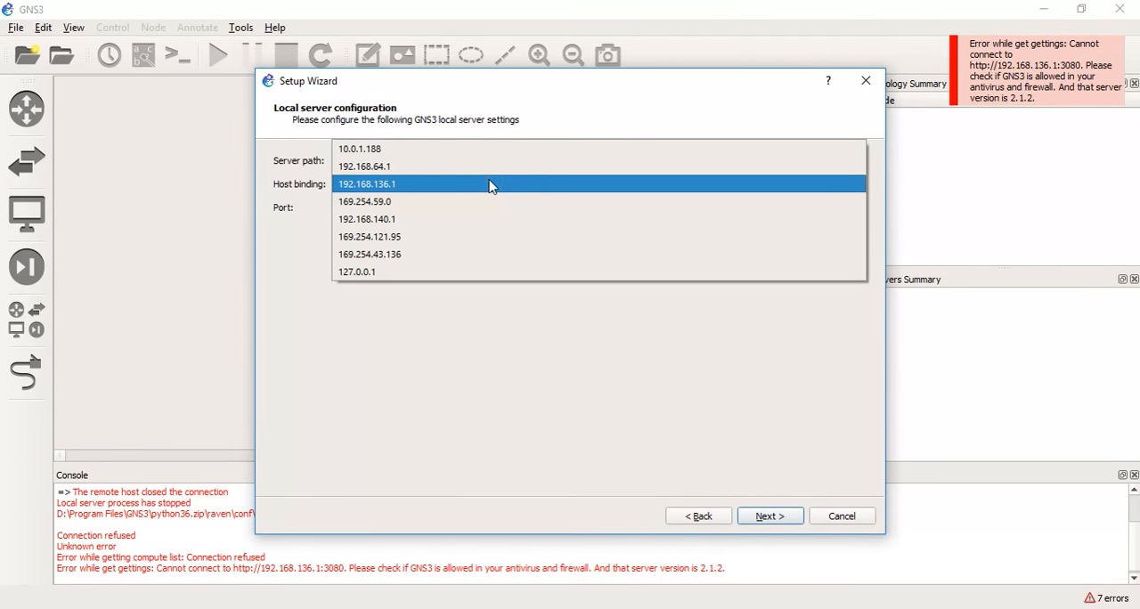
pyautogui.click(481, 227)
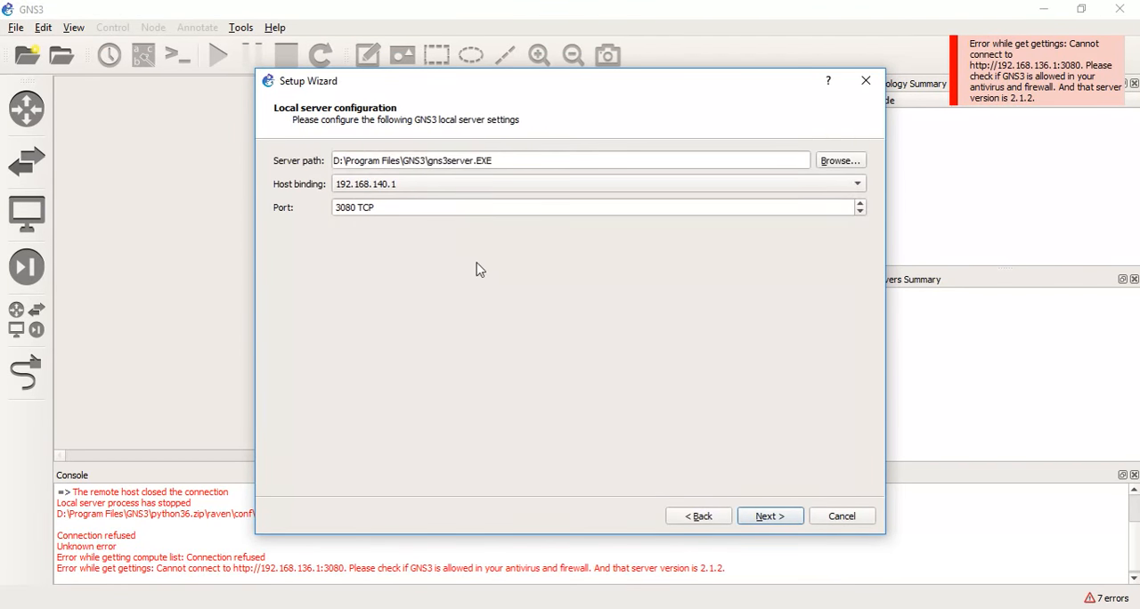
pyautogui.click(771, 523)
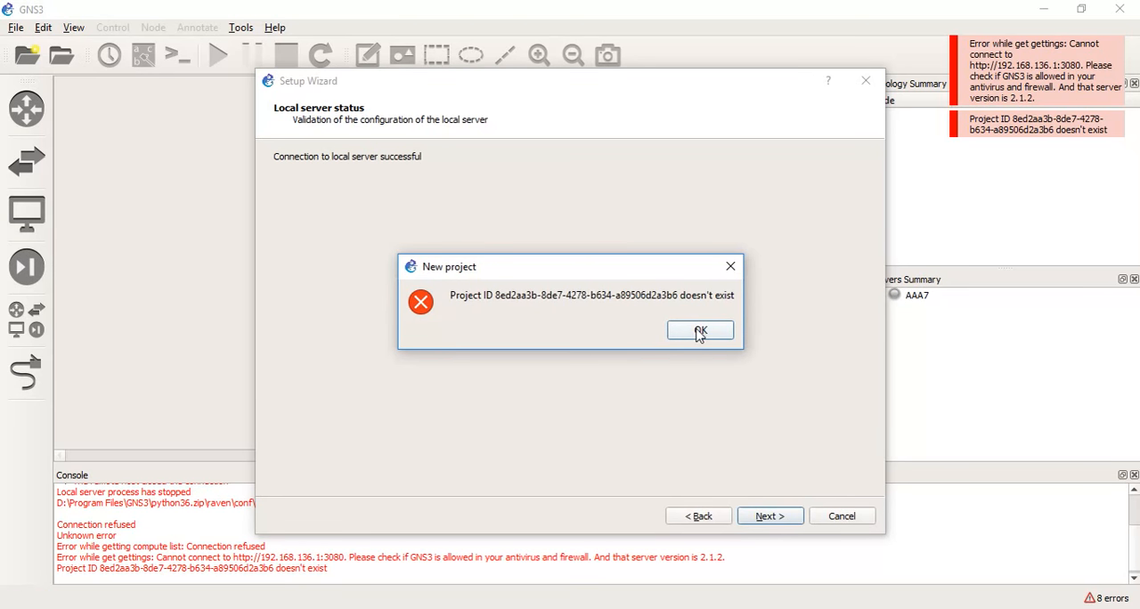
pyautogui.click(700, 330)
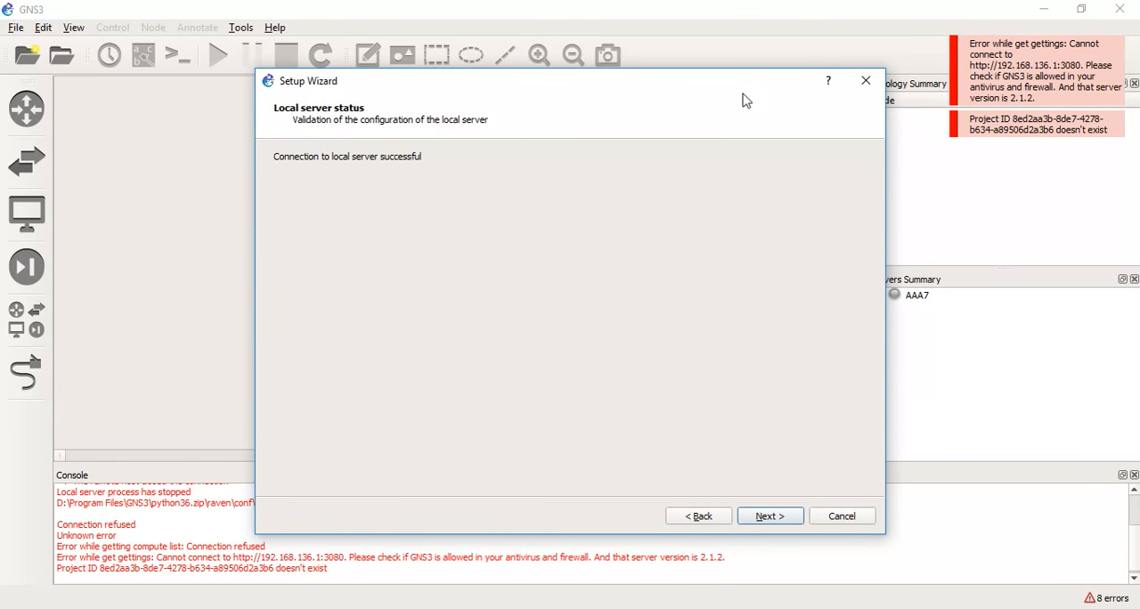
# Complete the Setup Wizard with the VMware GNS3 VM, 2 vCPU cores and 4096 MB RAM, and close the new appliance template dialog.
pyautogui.moveTo(741, 71); pyautogui.dragTo(470, 108)
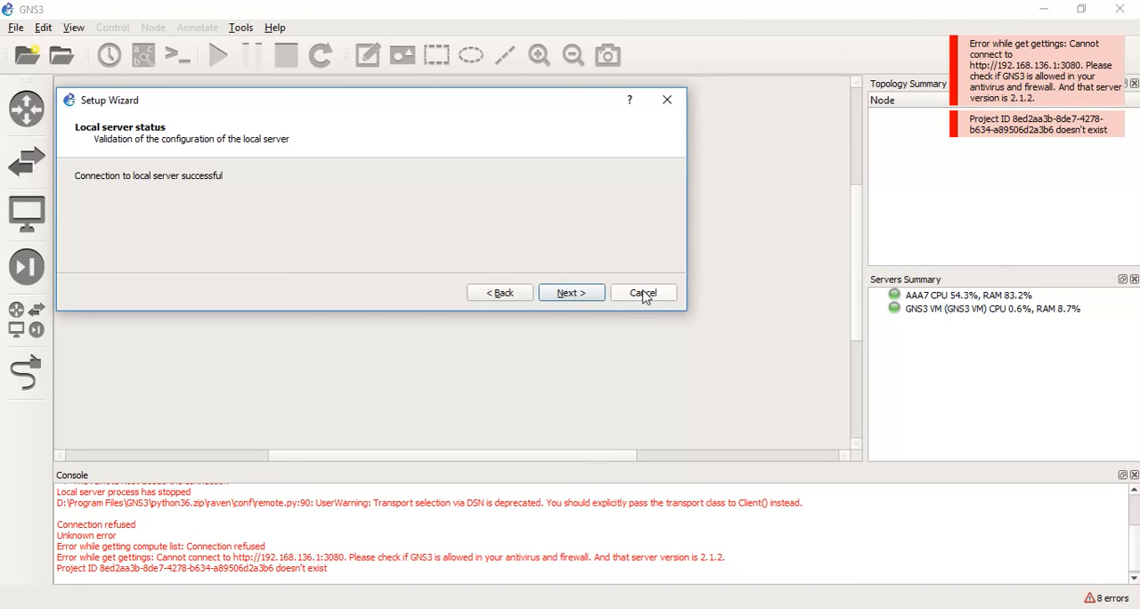
pyautogui.click(572, 299)
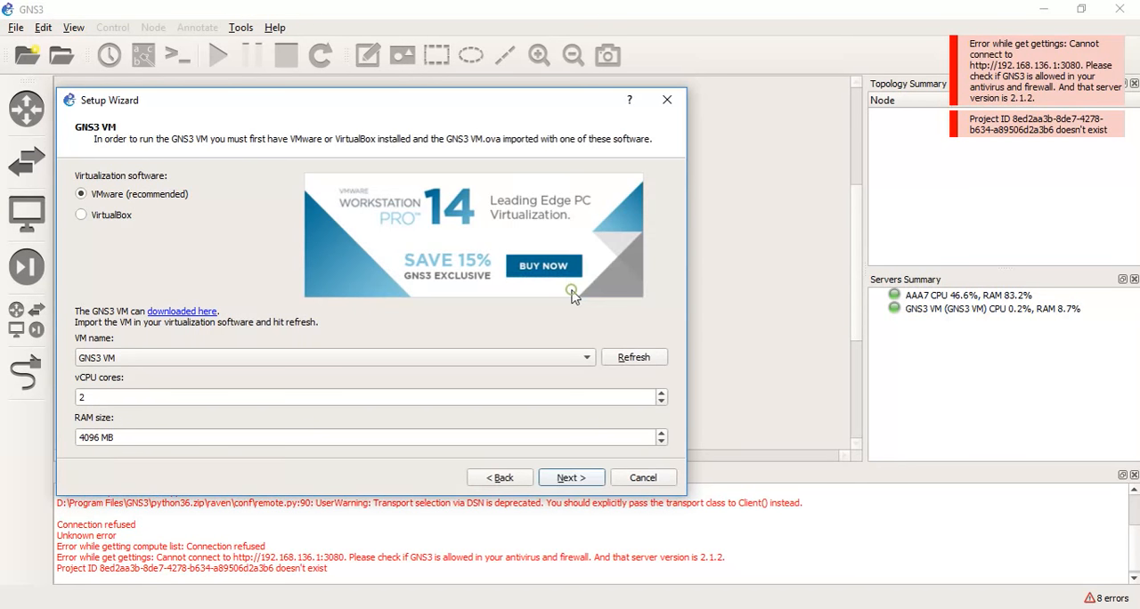
pyautogui.click(572, 477)
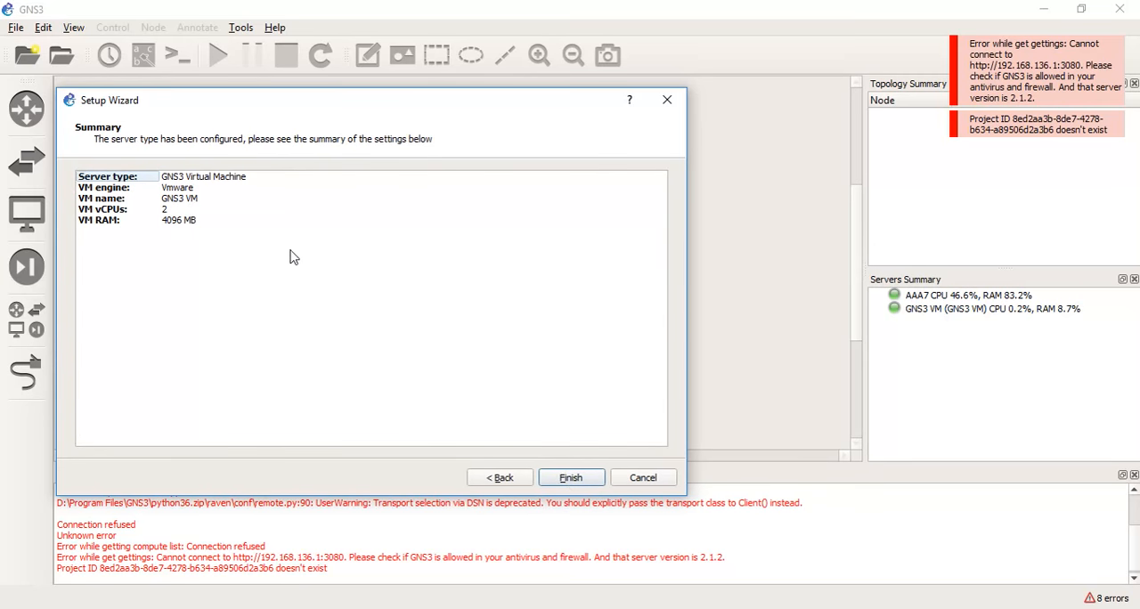
pyautogui.click(564, 477)
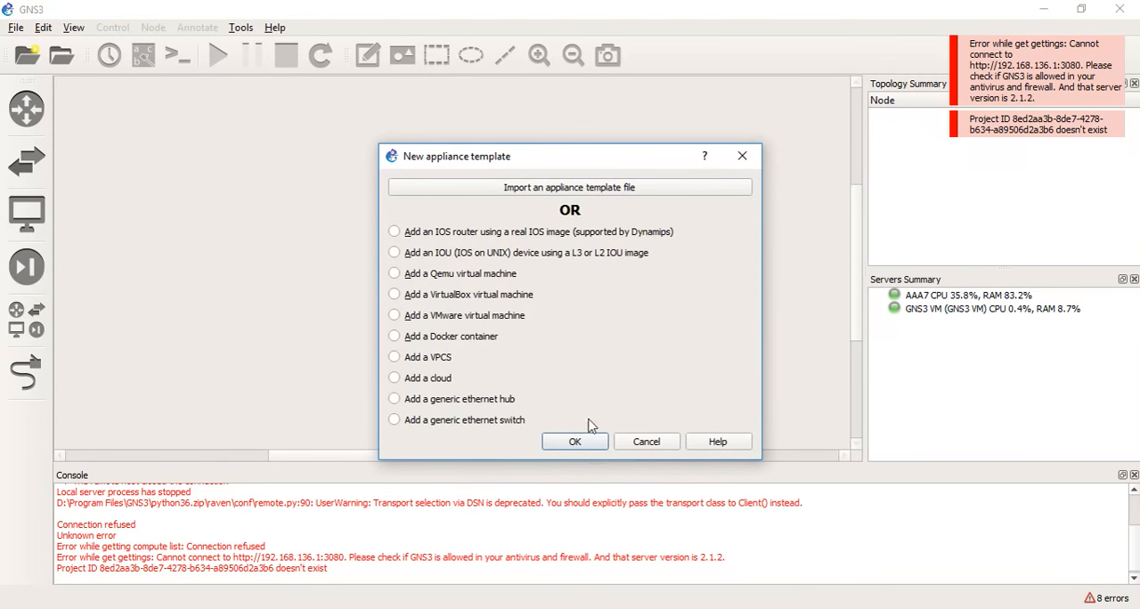
pyautogui.click(576, 443)
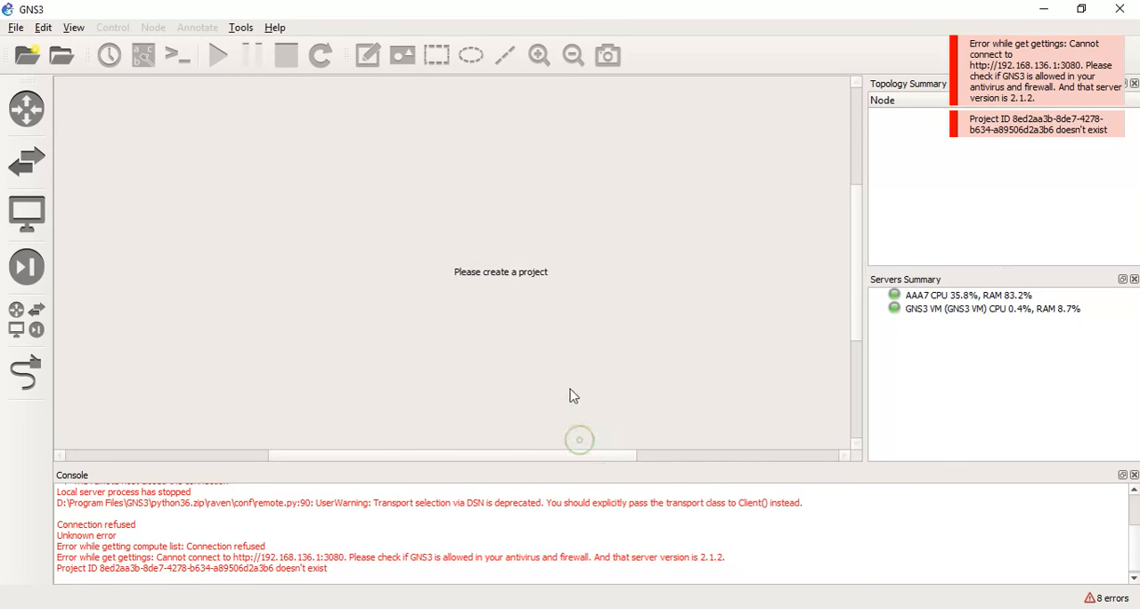
# Create a new project named Tutorial.
pyautogui.doubleClick(483, 263)
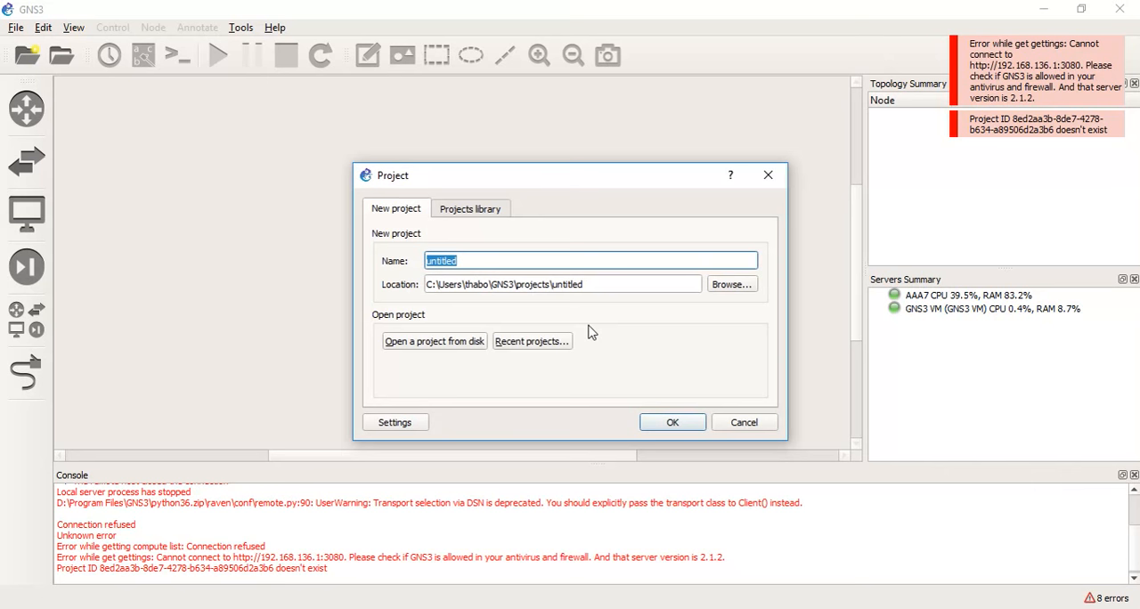
pyautogui.write('T')
pyautogui.click(675, 423)
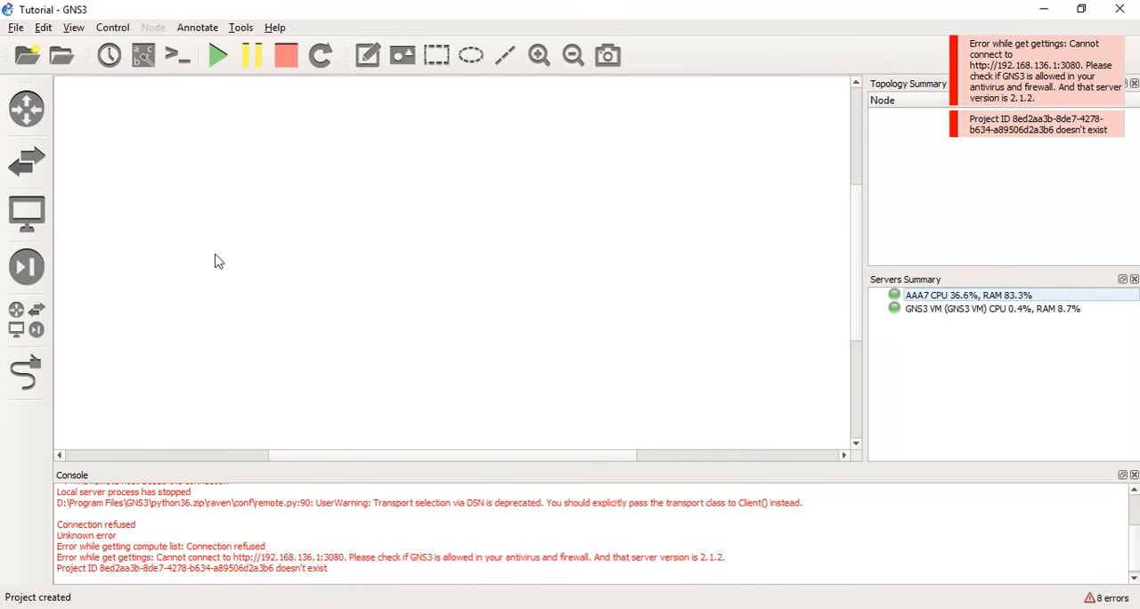
# Place a c3725-VM router in the workspace and duplicate it, positioning the copy to the right of the original.
pyautogui.click(26, 113)
pyautogui.moveTo(127, 346); pyautogui.dragTo(437, 241)
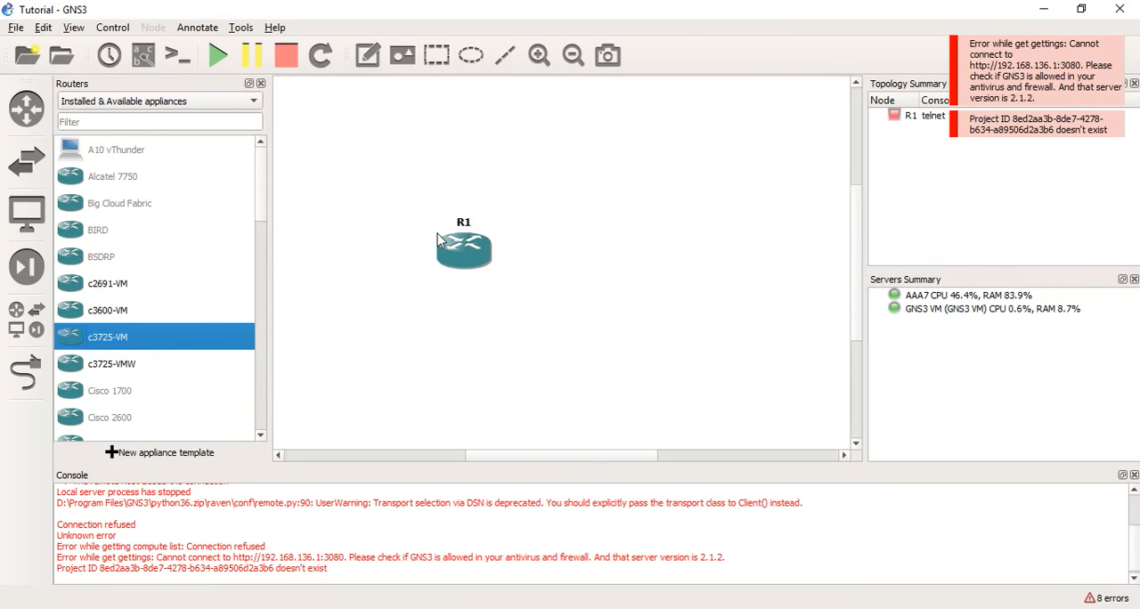
pyautogui.rightClick(458, 252)
pyautogui.click(521, 68)
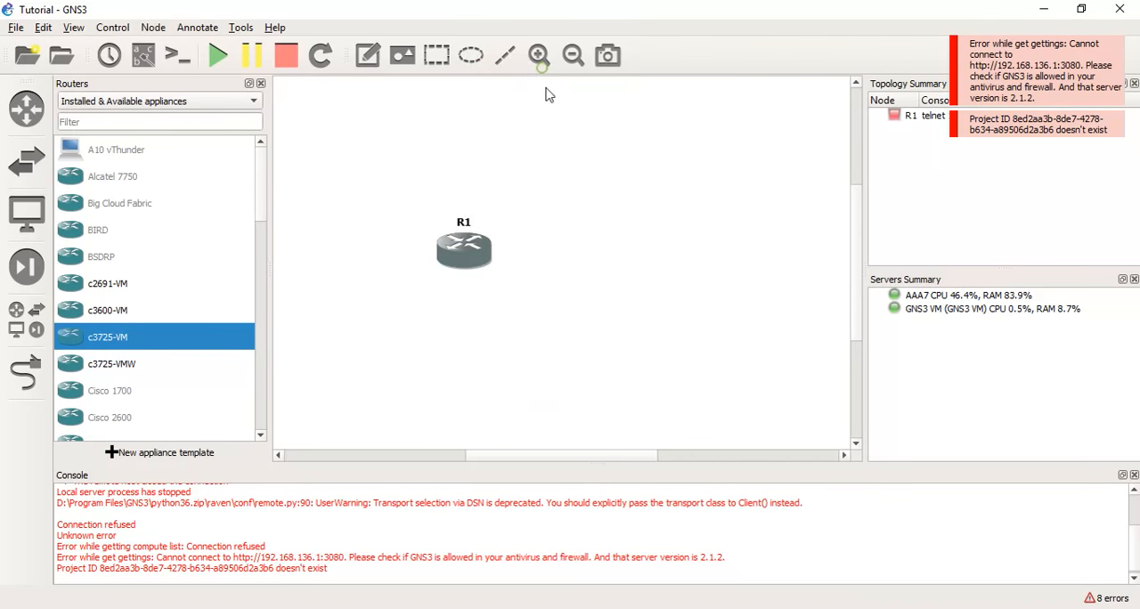
pyautogui.moveTo(485, 281); pyautogui.dragTo(638, 258)
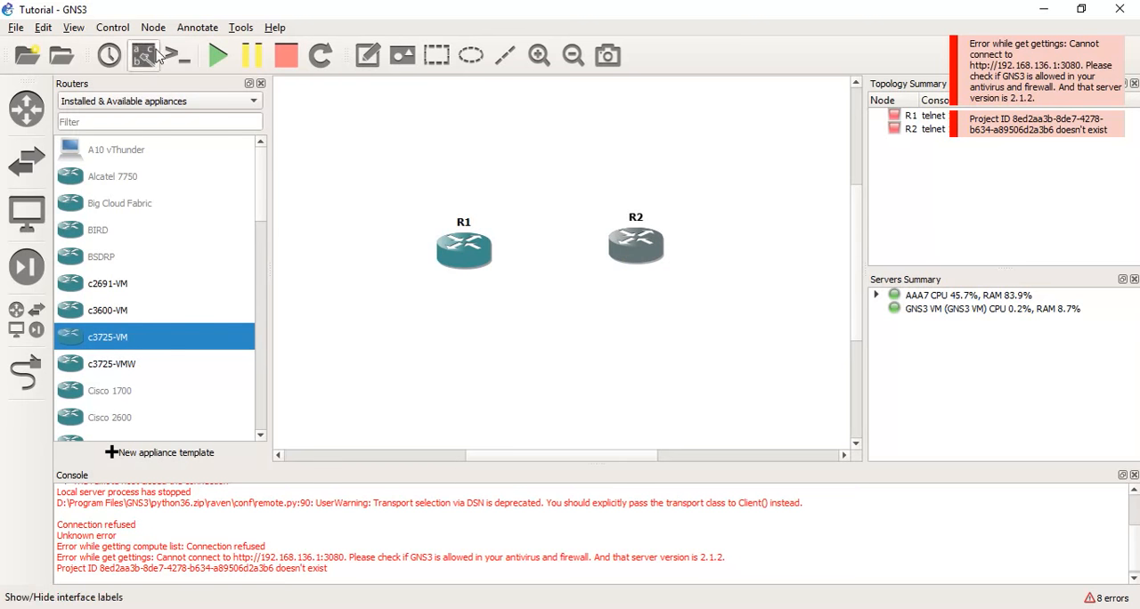
# Show the interface labels and align router R2 level with R1.
pyautogui.click(140, 55)
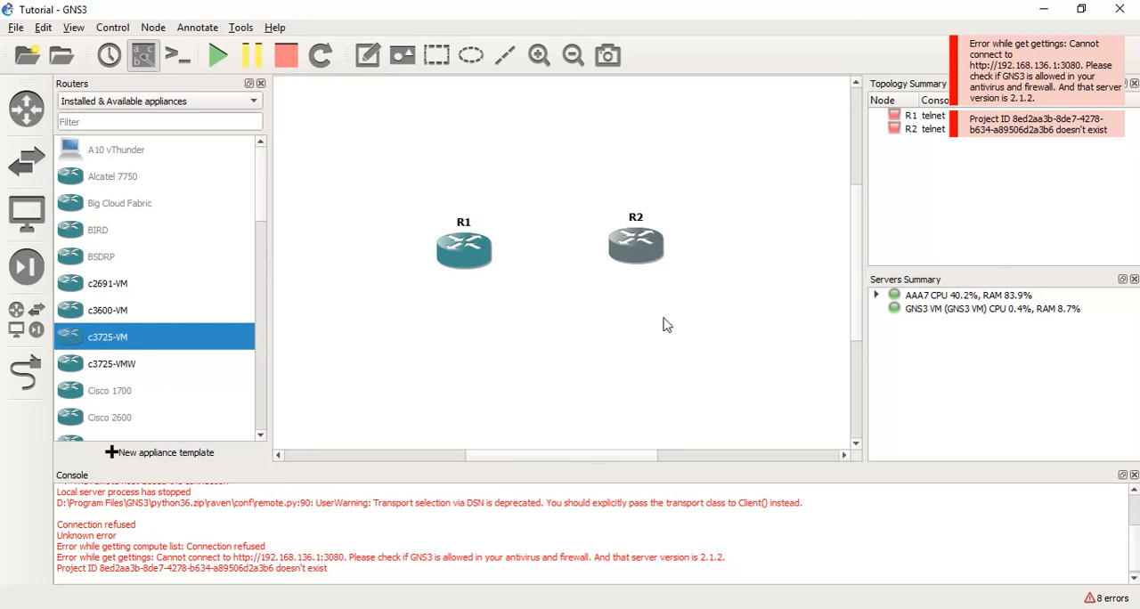
pyautogui.moveTo(644, 252); pyautogui.dragTo(643, 259)
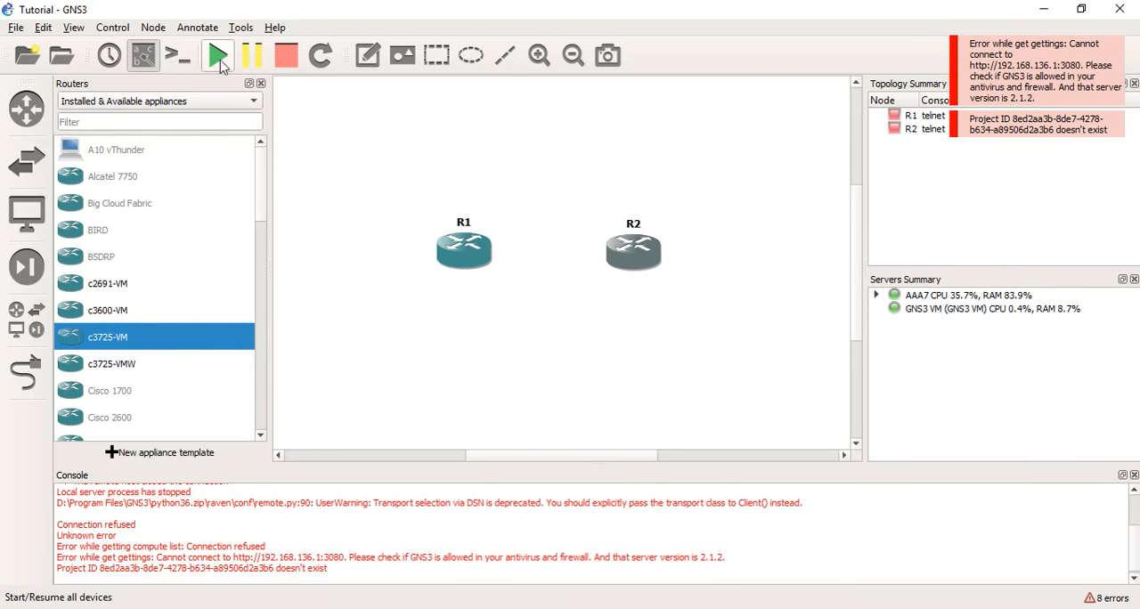
# Start adding a link between routers R1 and R2.
pyautogui.click(27, 374)
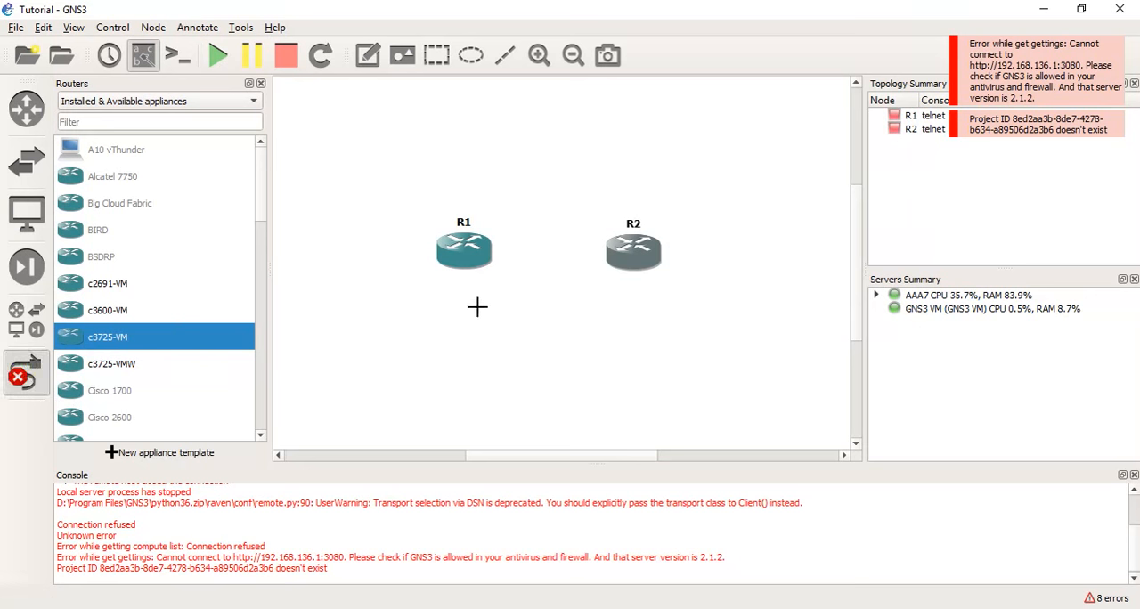